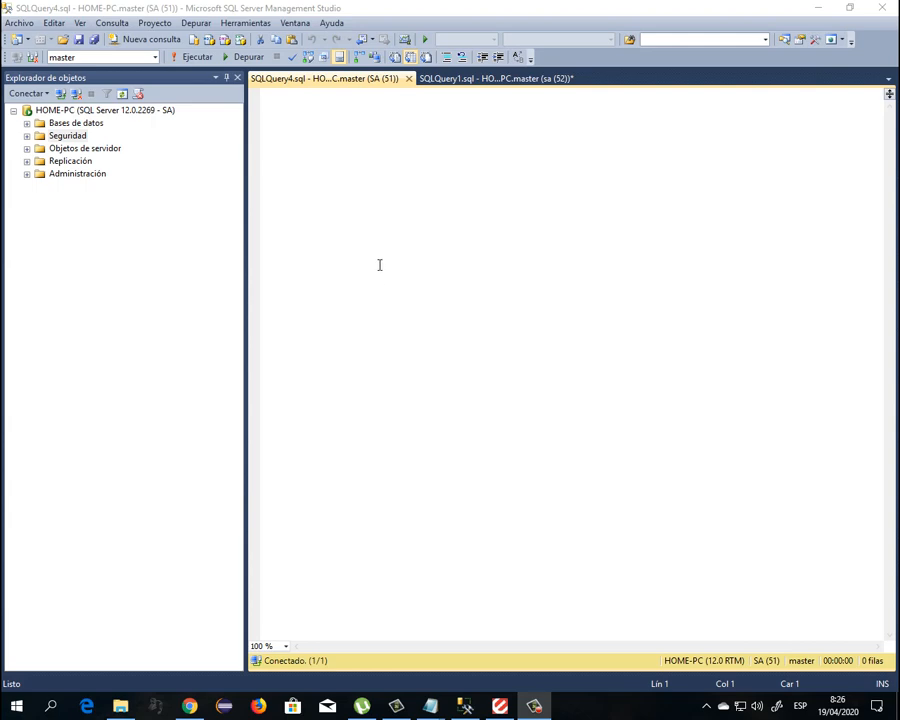
Locate the Prueba2 login under Security > Logins, then disconnect and open the Connect to Server form
{"action": "left_click", "coordinate": [26, 135]}
{"action": "left_click", "coordinate": [40, 148]}
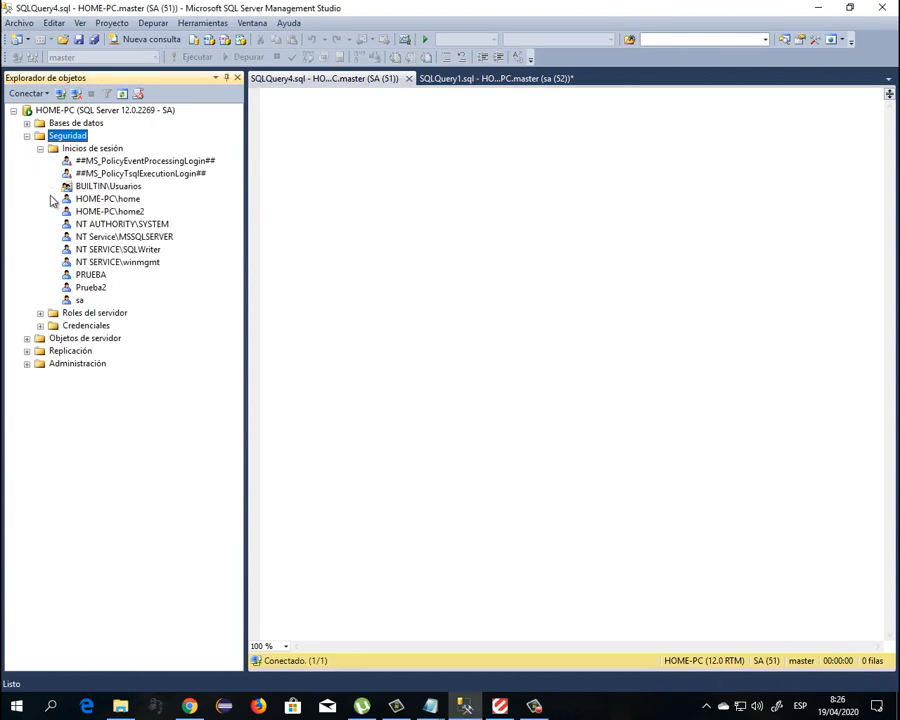
{"action": "left_click", "coordinate": [92, 288]}
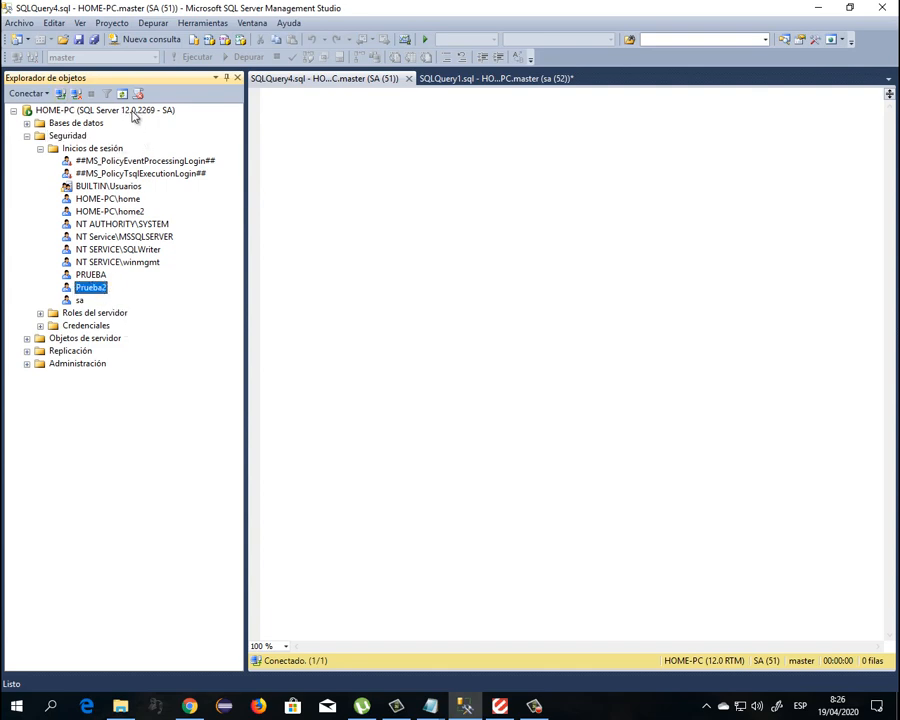
{"action": "left_click", "coordinate": [77, 95]}
{"action": "left_click", "coordinate": [61, 94]}
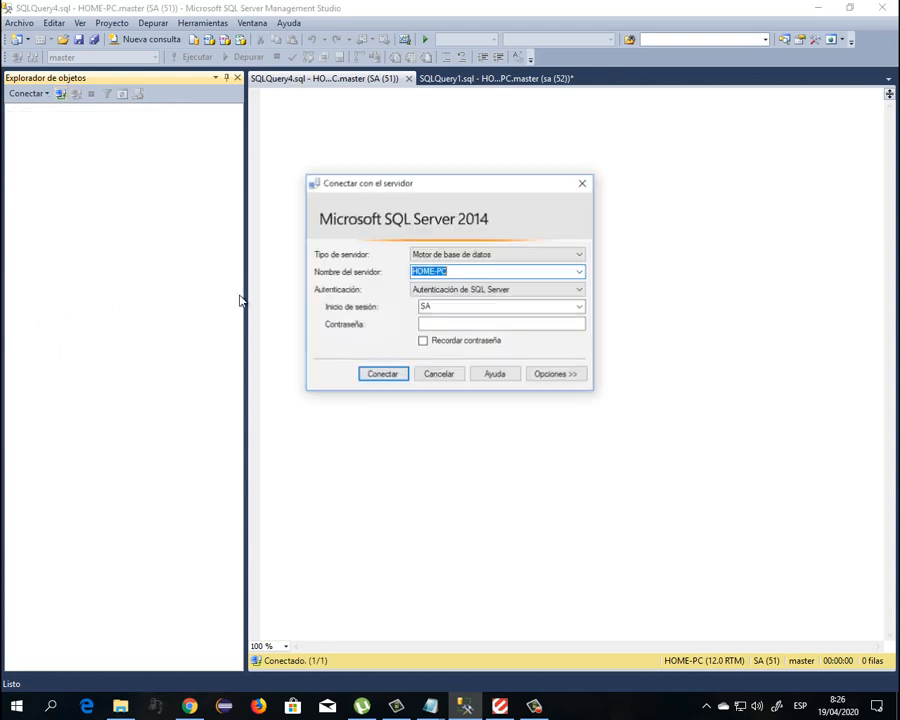
Sign in to HOME-PC with the prueba2 login and its password
{"action": "double_click", "coordinate": [440, 307]}
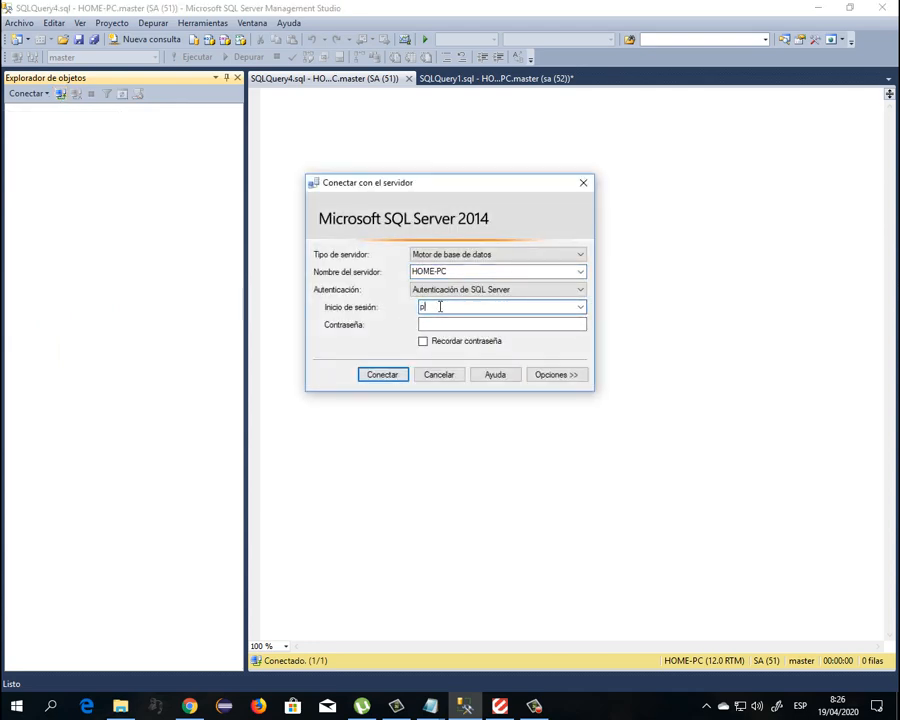
{"action": "key", "text": "Tab"}
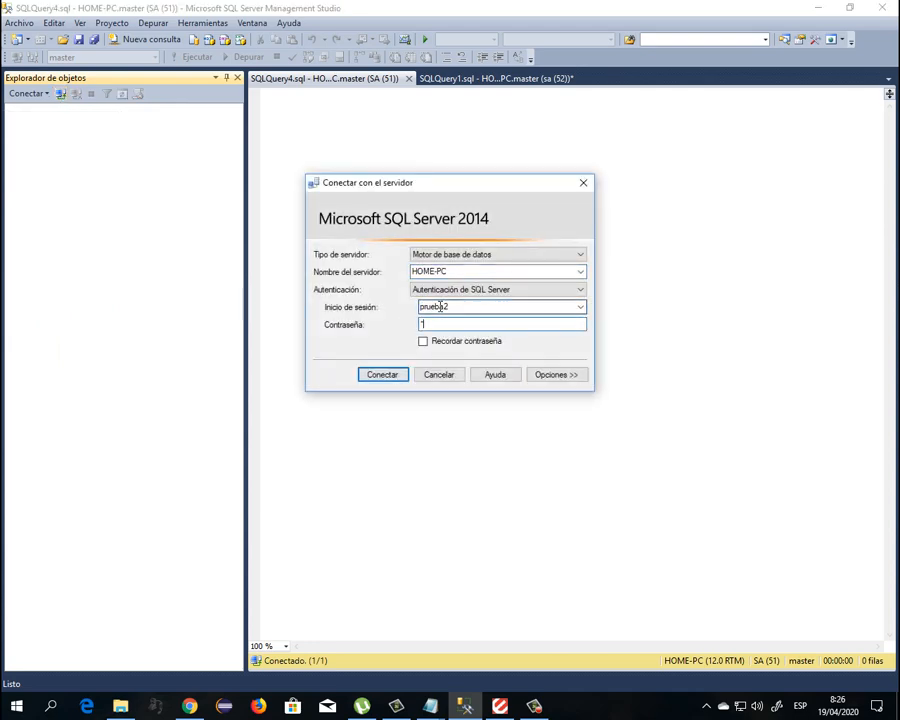
{"action": "left_click", "coordinate": [390, 375]}
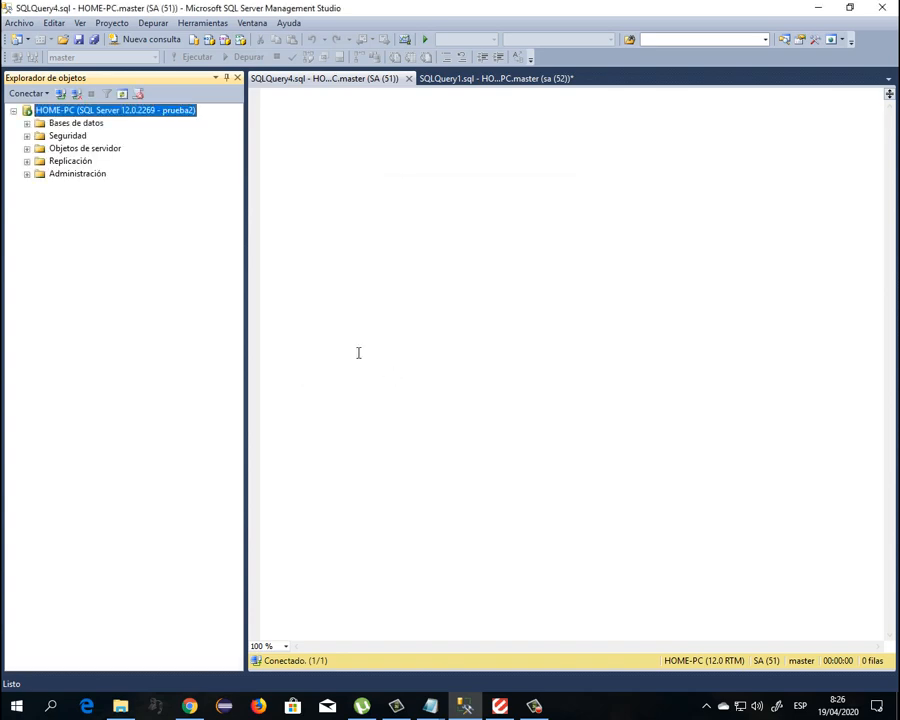
Try expanding the Northwind database and dismiss the not-accessible error
{"action": "left_click", "coordinate": [27, 123]}
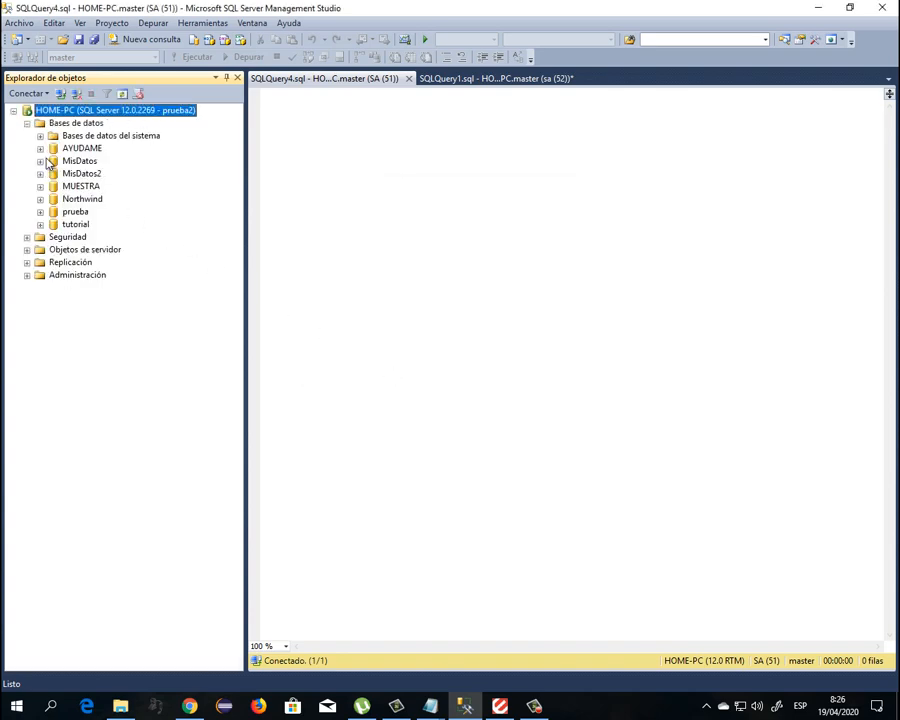
{"action": "left_click", "coordinate": [40, 199]}
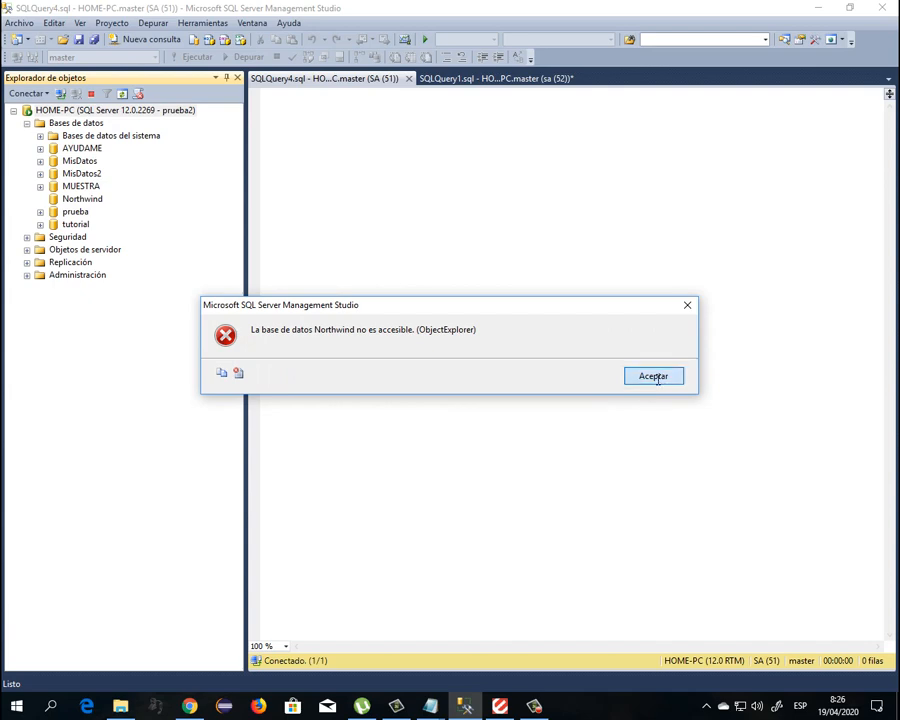
{"action": "left_click", "coordinate": [653, 376]}
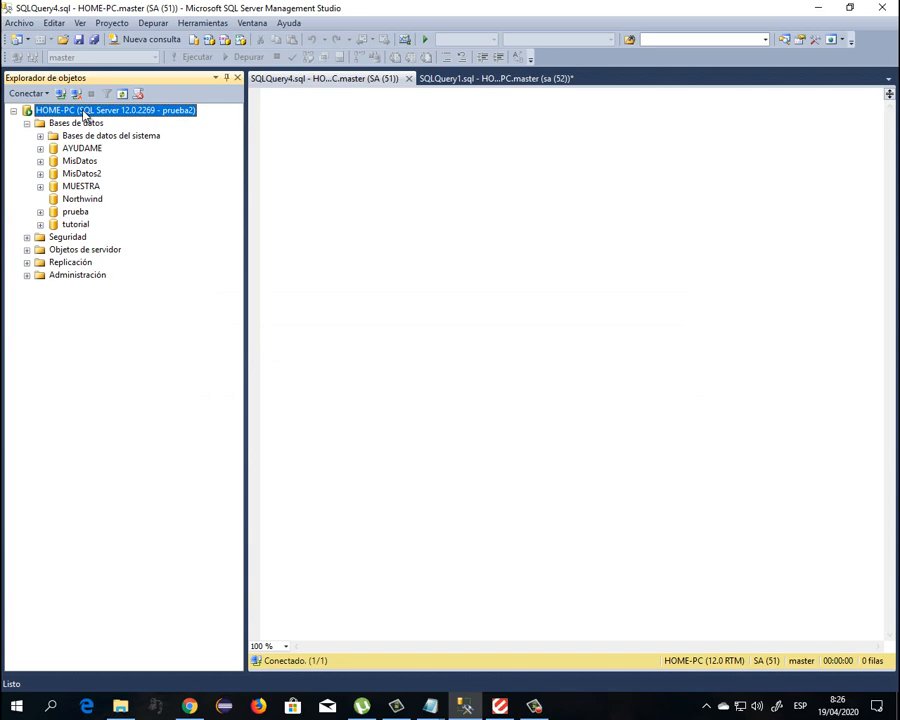
Disconnect and reconnect to HOME-PC as SA with the administrator password
{"action": "right_click", "coordinate": [86, 113]}
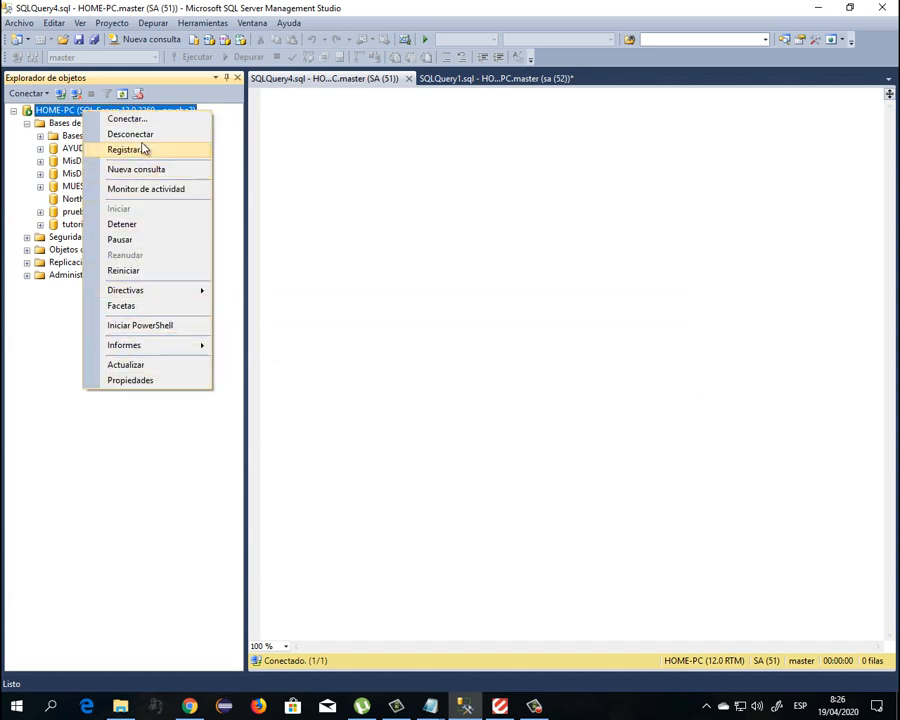
{"action": "left_click", "coordinate": [77, 97]}
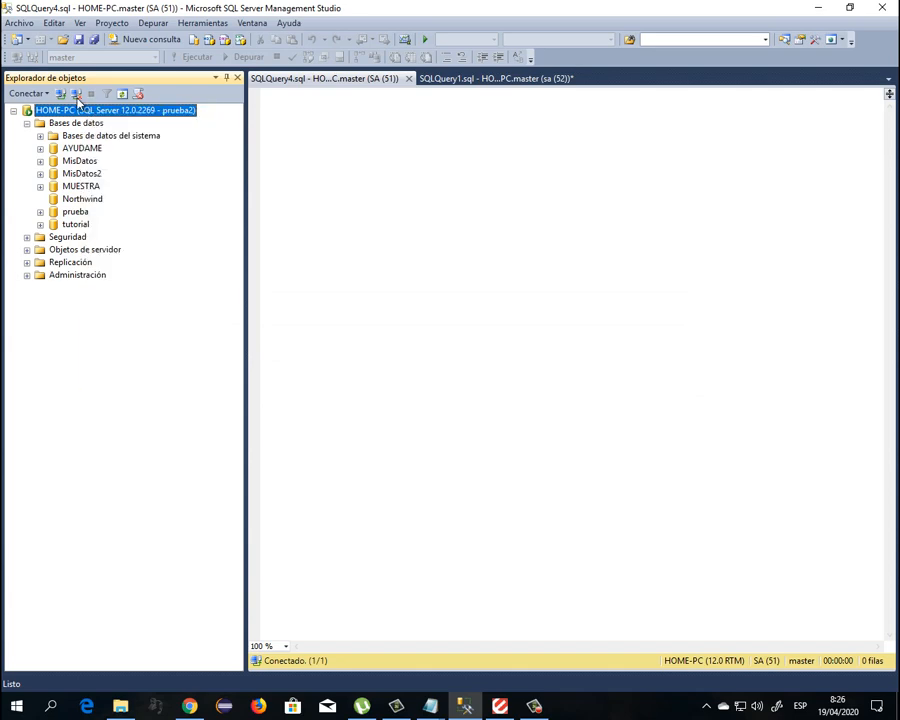
{"action": "left_click", "coordinate": [77, 97]}
{"action": "left_click", "coordinate": [61, 94]}
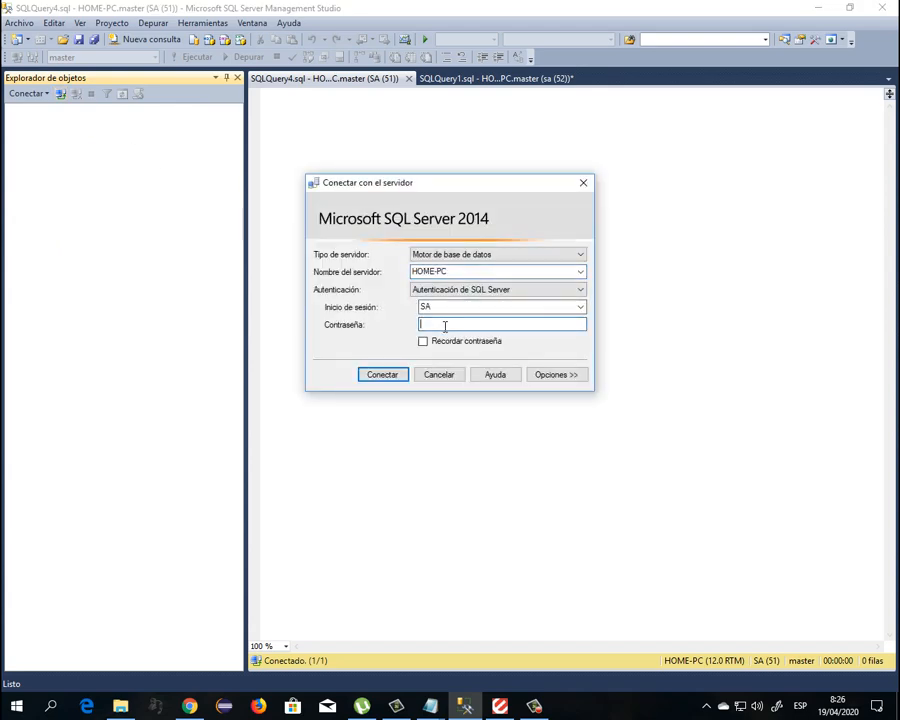
{"action": "key", "text": "Caps_Lock"}
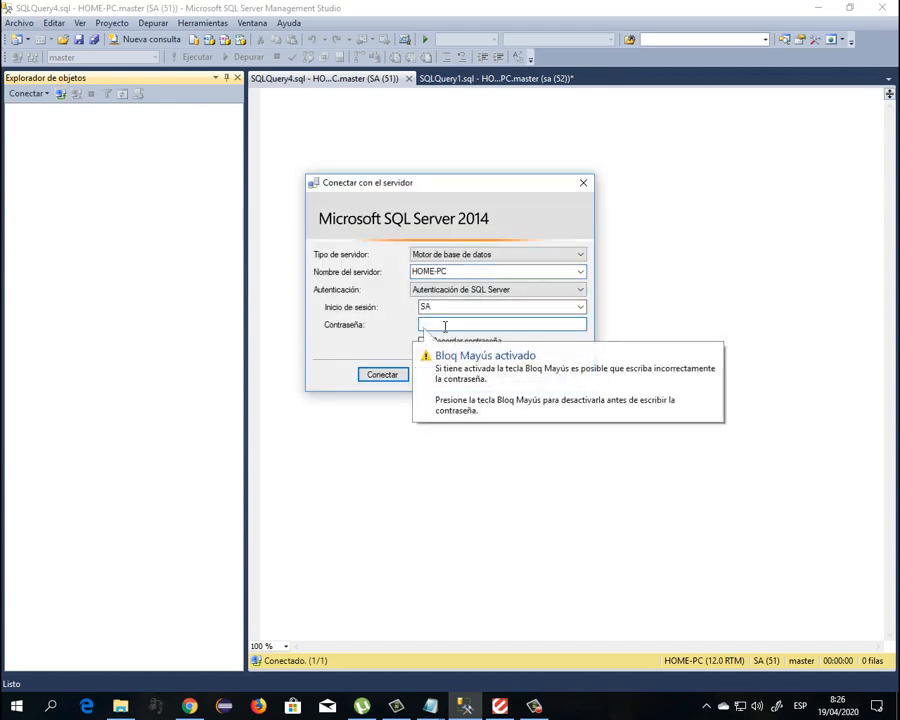
{"action": "type", "text": "***"}
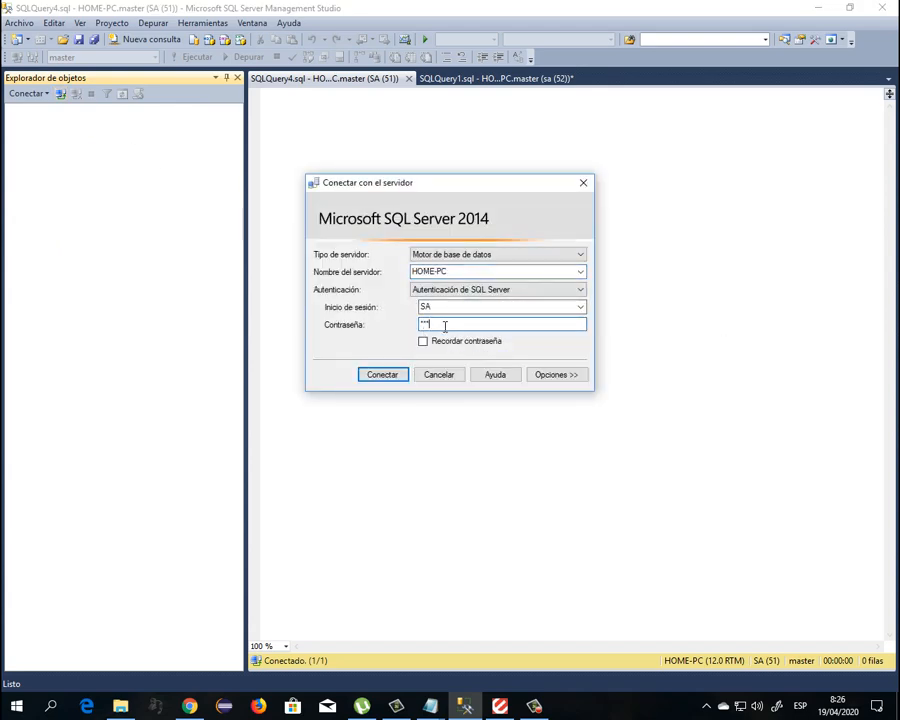
{"action": "left_click", "coordinate": [391, 376]}
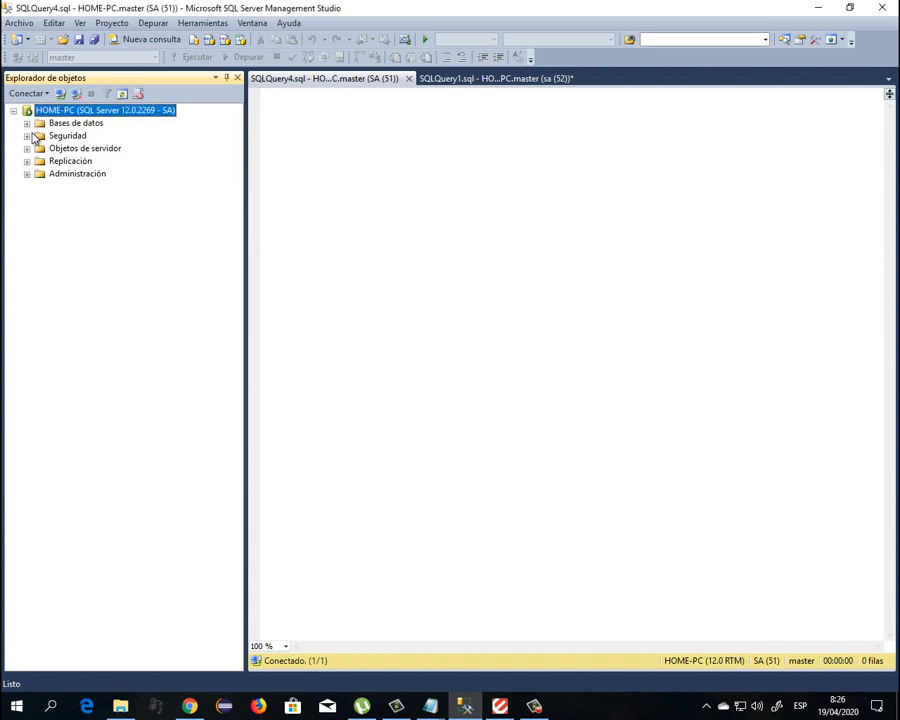
In Prueba2's login properties, map it to a Northwind user with the public role and save
{"action": "left_click", "coordinate": [27, 135]}
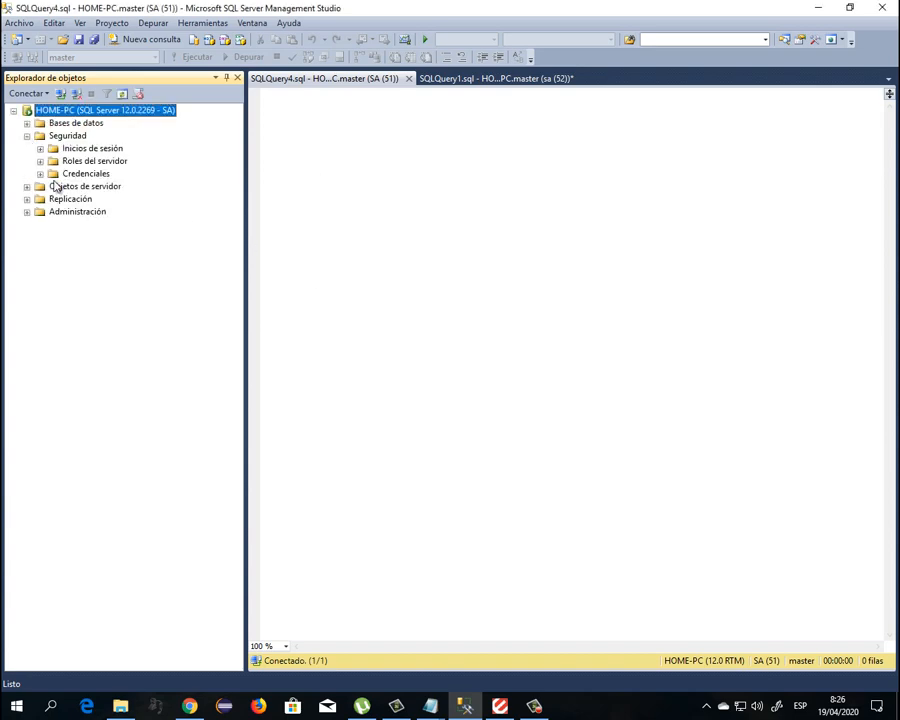
{"action": "left_click", "coordinate": [40, 148]}
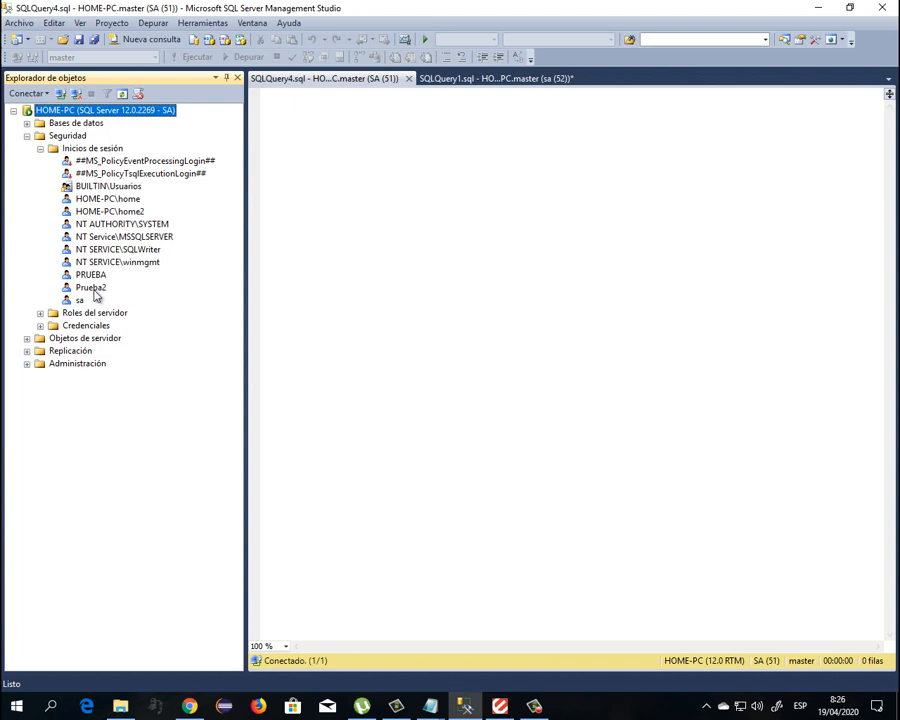
{"action": "double_click", "coordinate": [92, 288]}
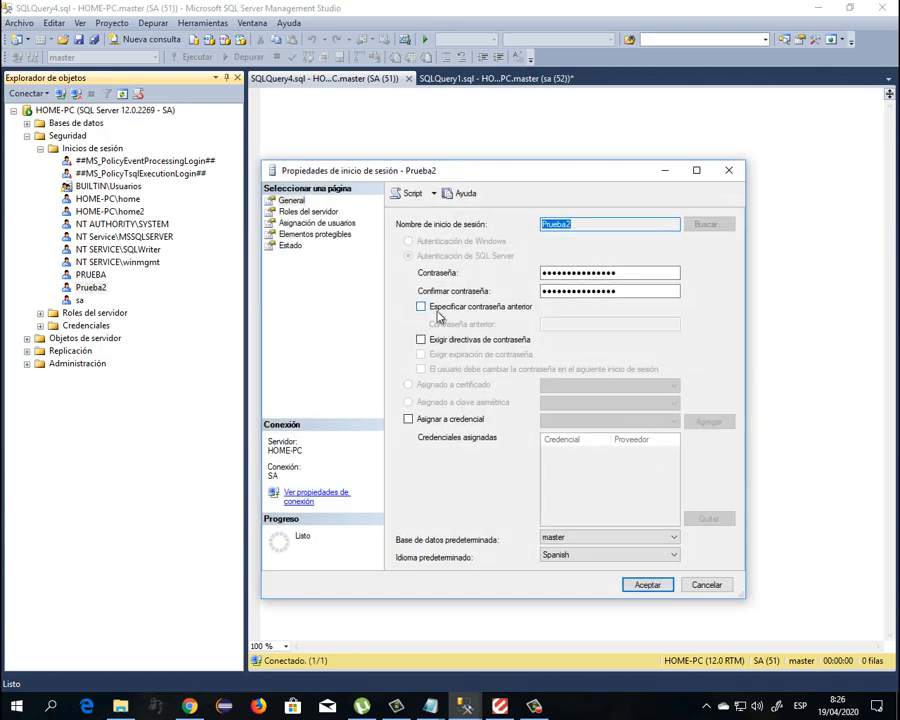
{"action": "left_click", "coordinate": [326, 223]}
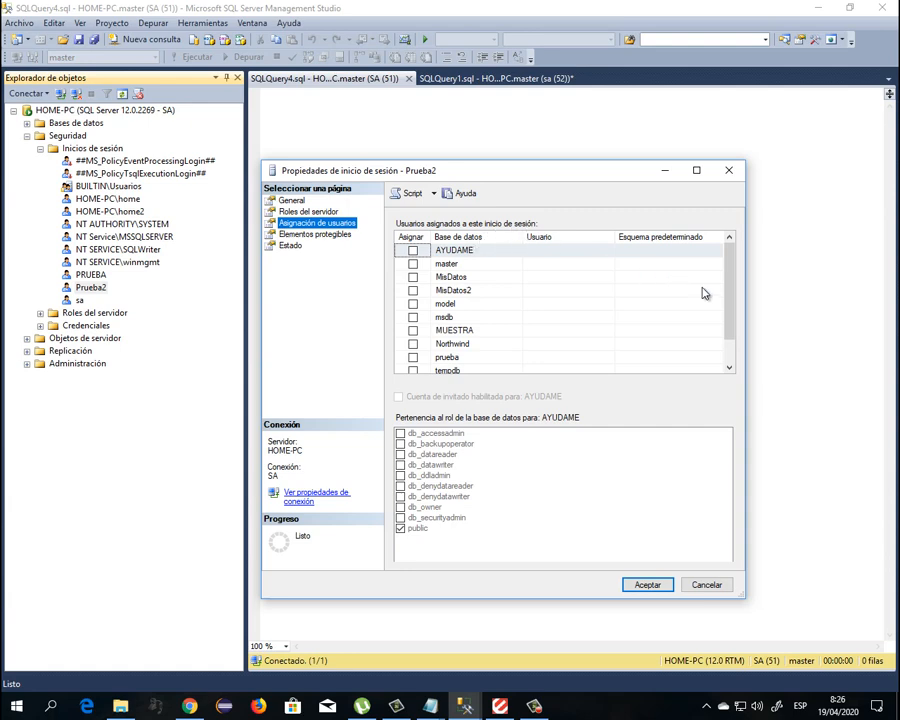
{"action": "left_click_drag", "start_coordinate": [731, 311], "coordinate": [685, 317]}
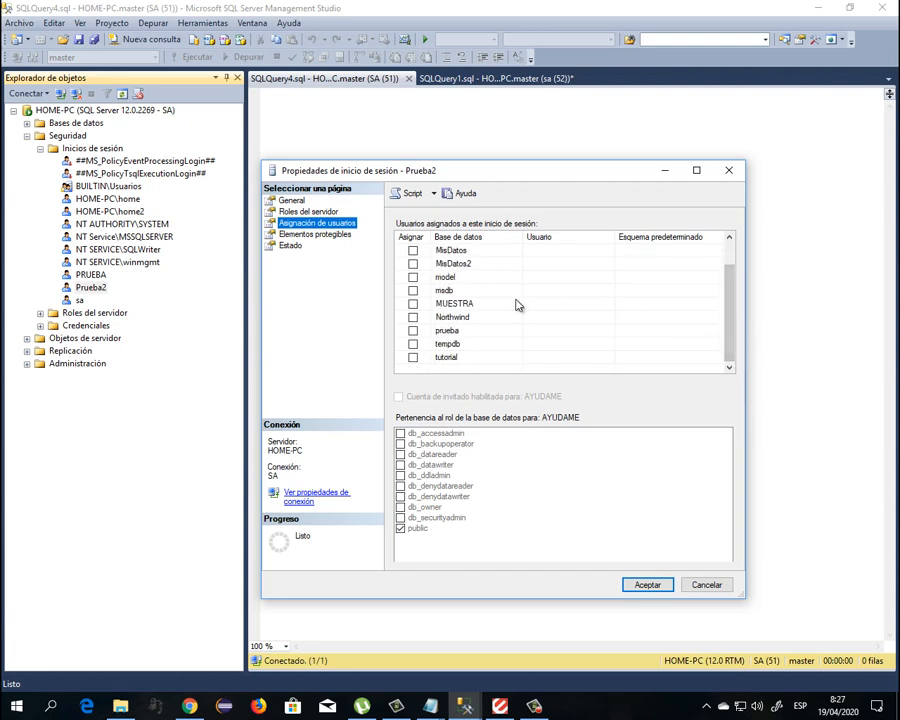
{"action": "left_click", "coordinate": [413, 317]}
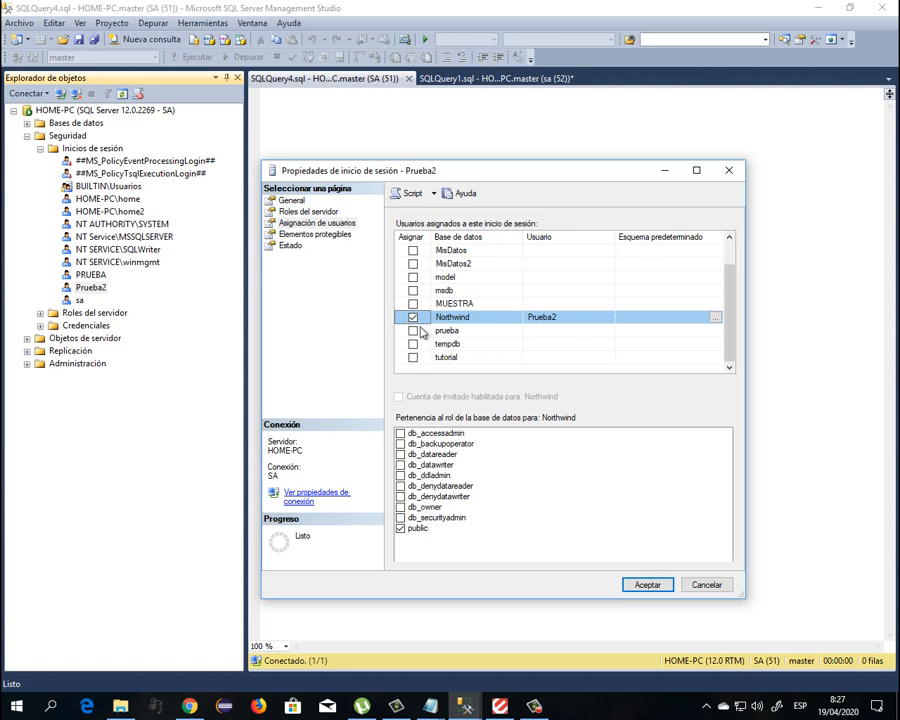
{"action": "left_click", "coordinate": [654, 588]}
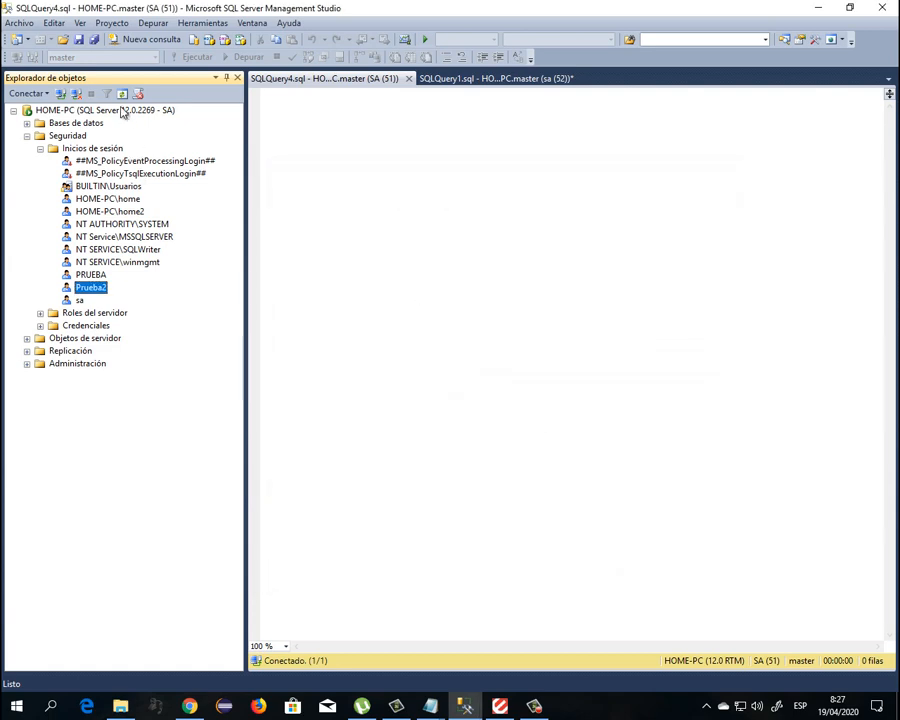
Disconnect and reconnect to HOME-PC as the PRUEBA login with its password
{"action": "left_click", "coordinate": [76, 93]}
{"action": "left_click", "coordinate": [61, 94]}
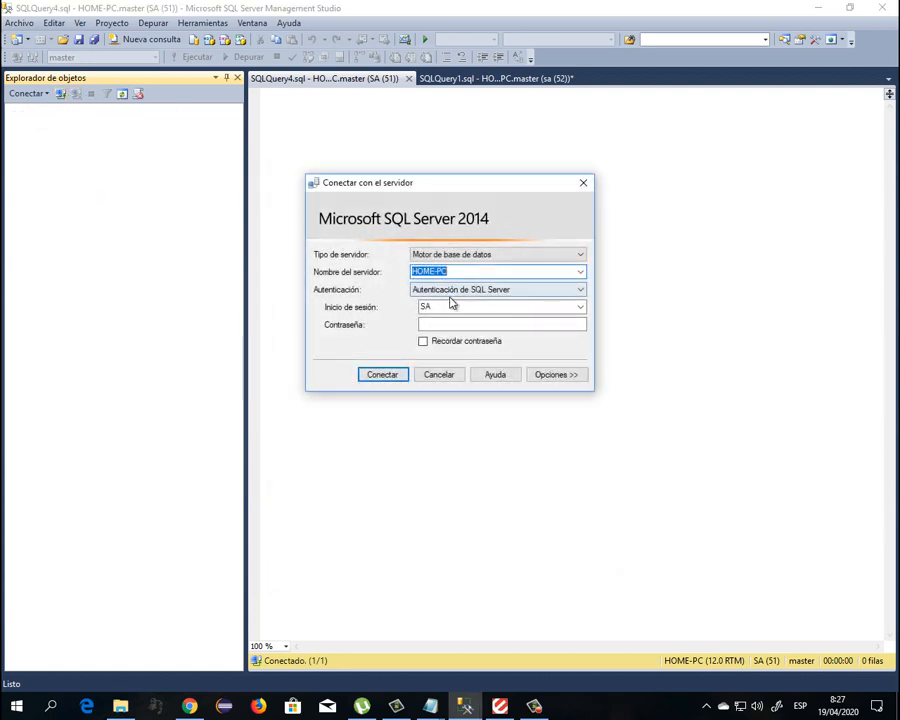
{"action": "left_click", "coordinate": [448, 305]}
{"action": "type", "text": "PRUEBA"}
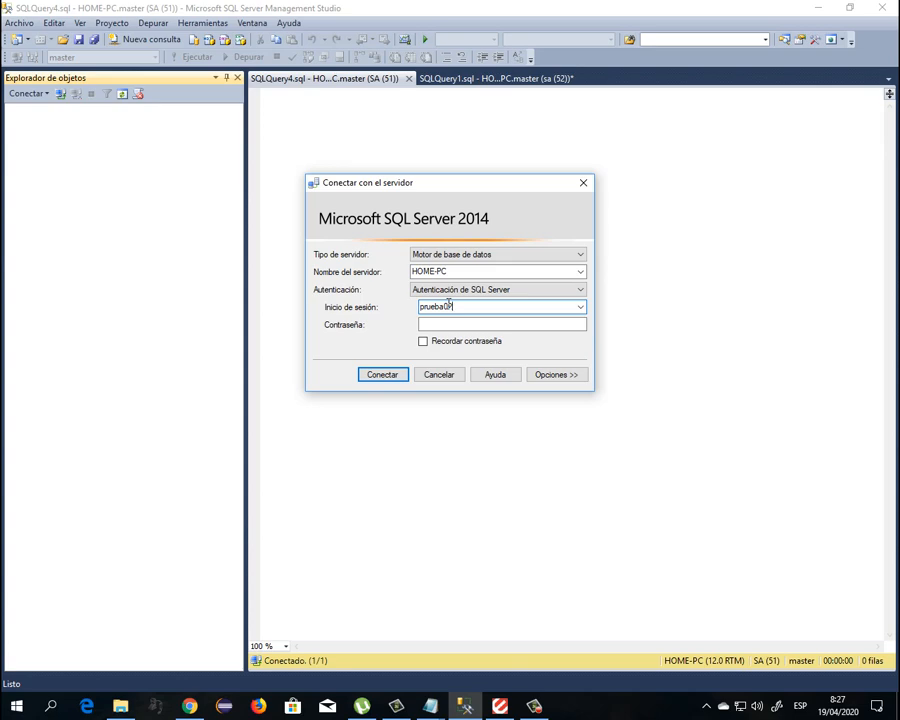
{"action": "key", "text": "Tab"}
{"action": "type", "text": "***"}
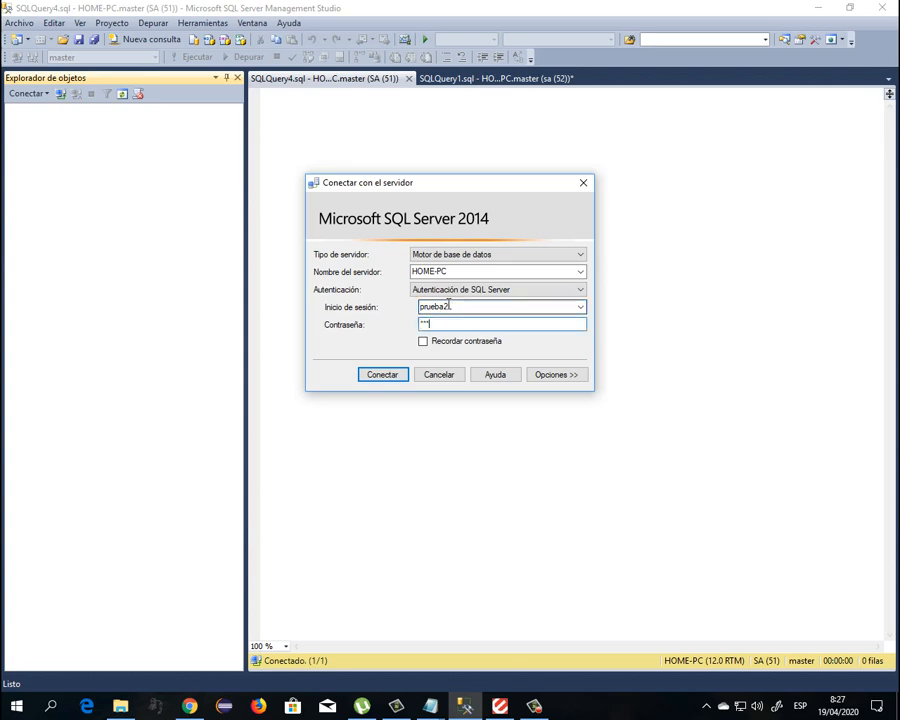
{"action": "left_click", "coordinate": [392, 376]}
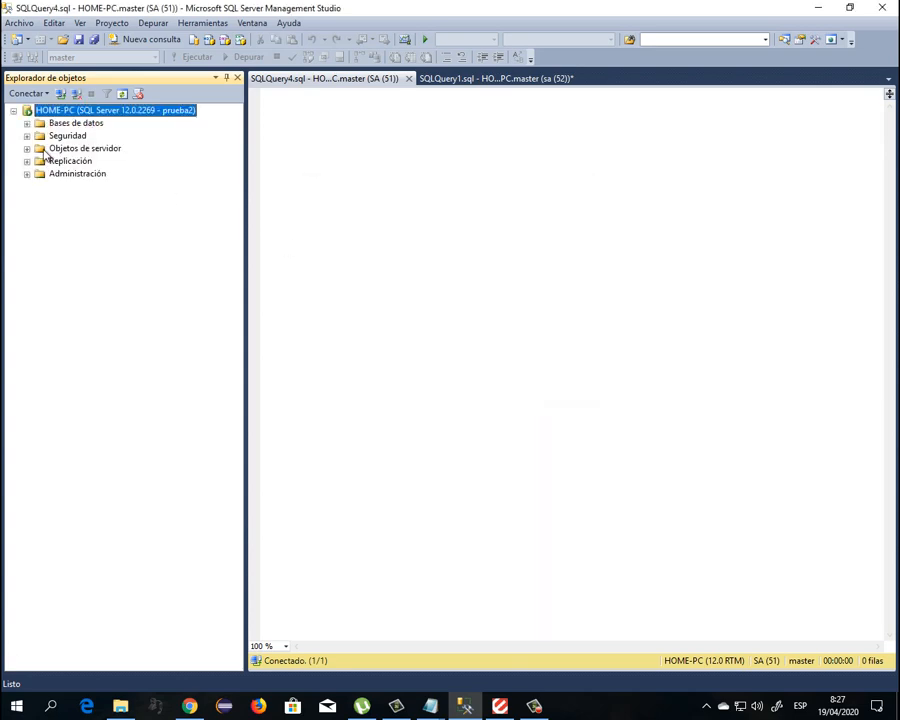
Expand Northwind and its tables, try Database Diagrams, and dismiss the permission error
{"action": "left_click", "coordinate": [27, 123]}
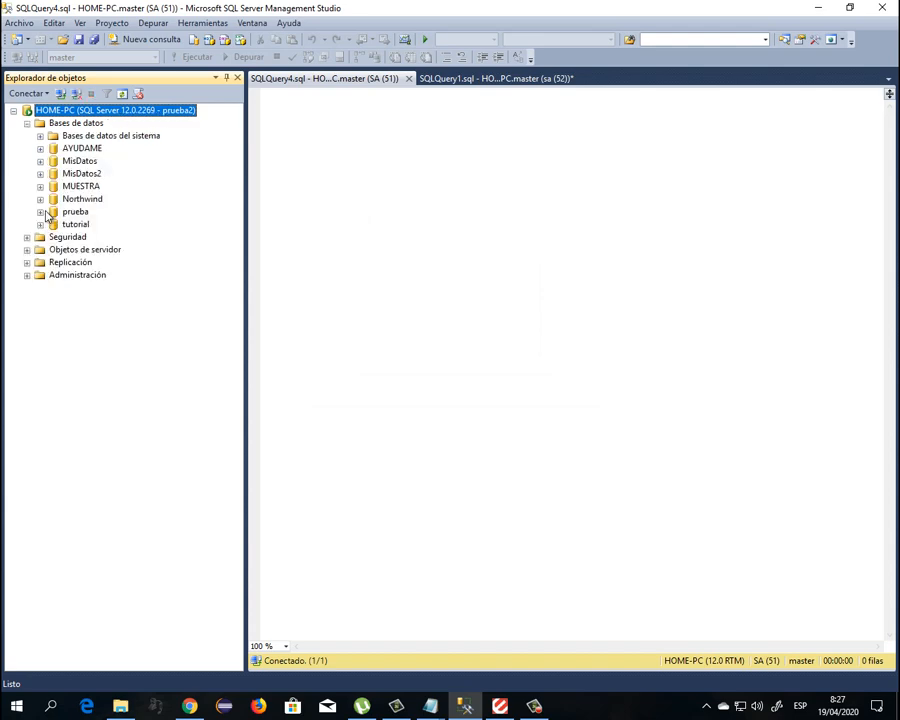
{"action": "left_click", "coordinate": [40, 199]}
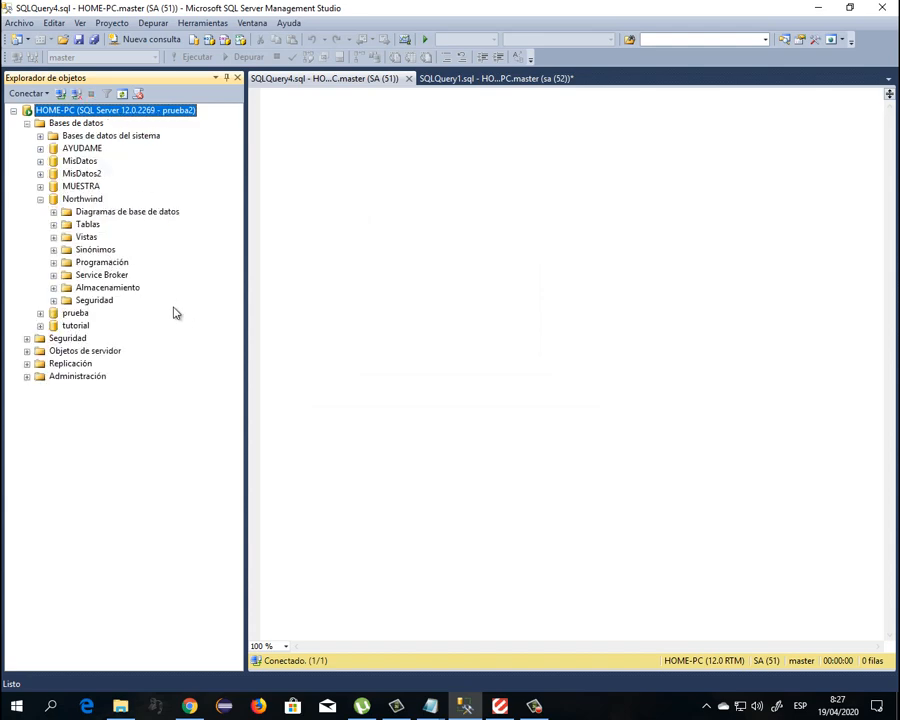
{"action": "left_click", "coordinate": [54, 225]}
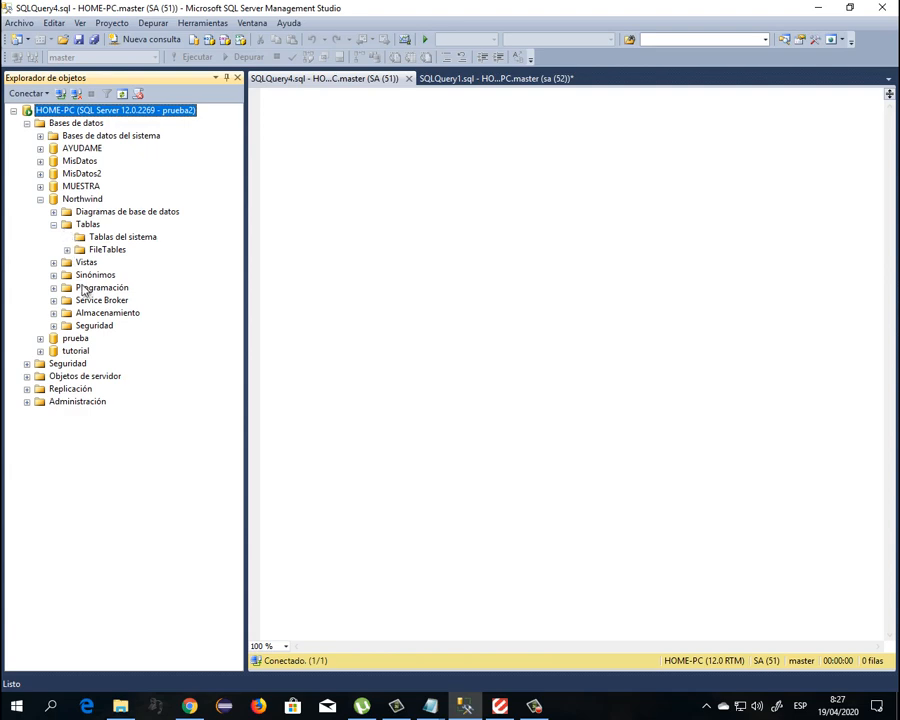
{"action": "left_click", "coordinate": [54, 226]}
{"action": "left_click", "coordinate": [53, 211]}
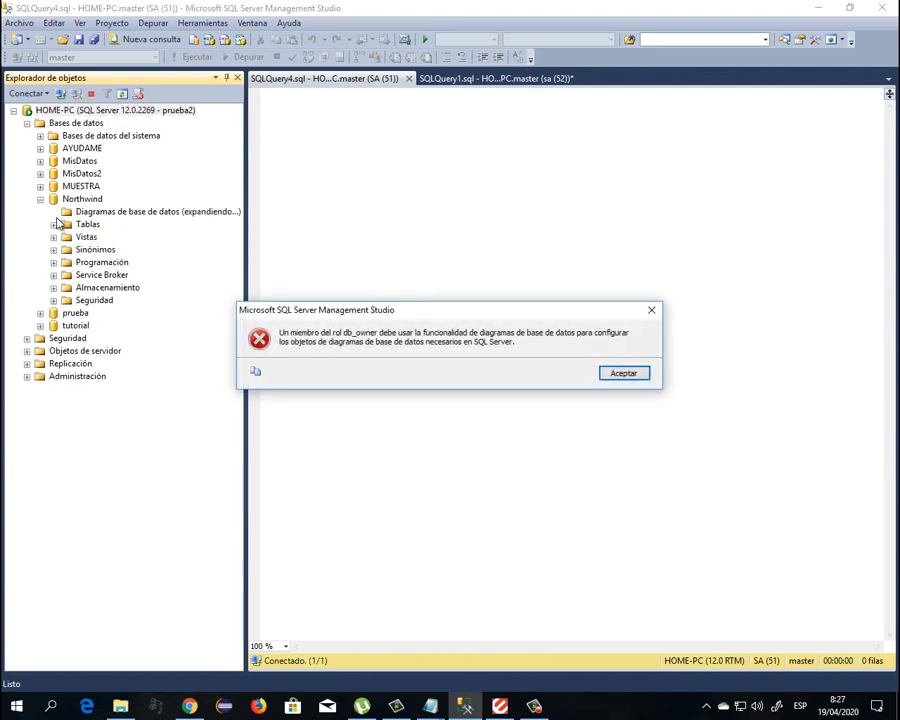
{"action": "left_click", "coordinate": [624, 373]}
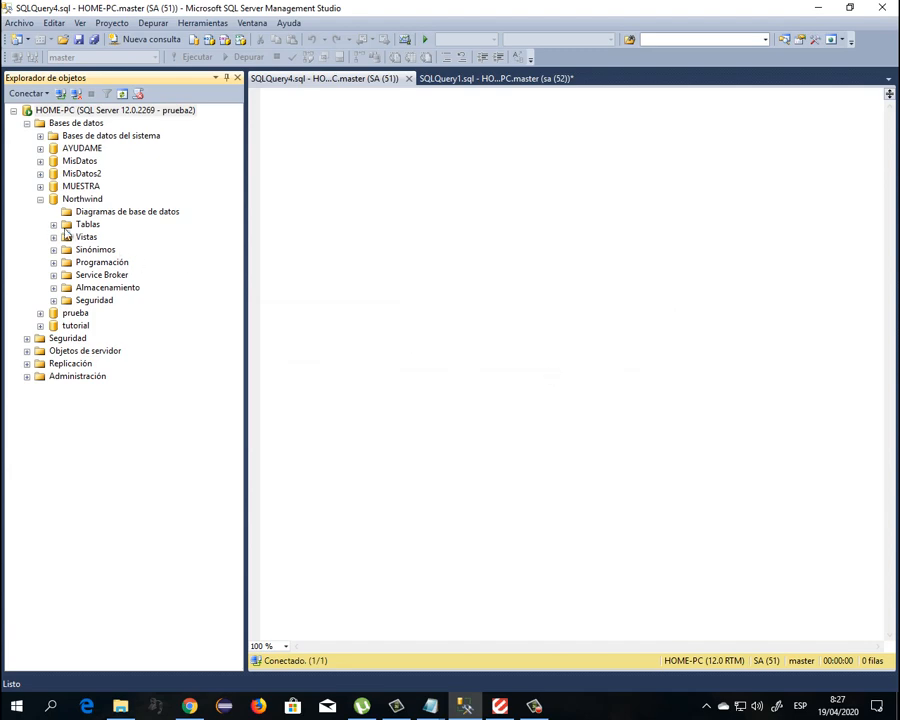
Browse Northwind's Tables, Views and Programmability folders, expanding and collapsing them
{"action": "left_click", "coordinate": [54, 225]}
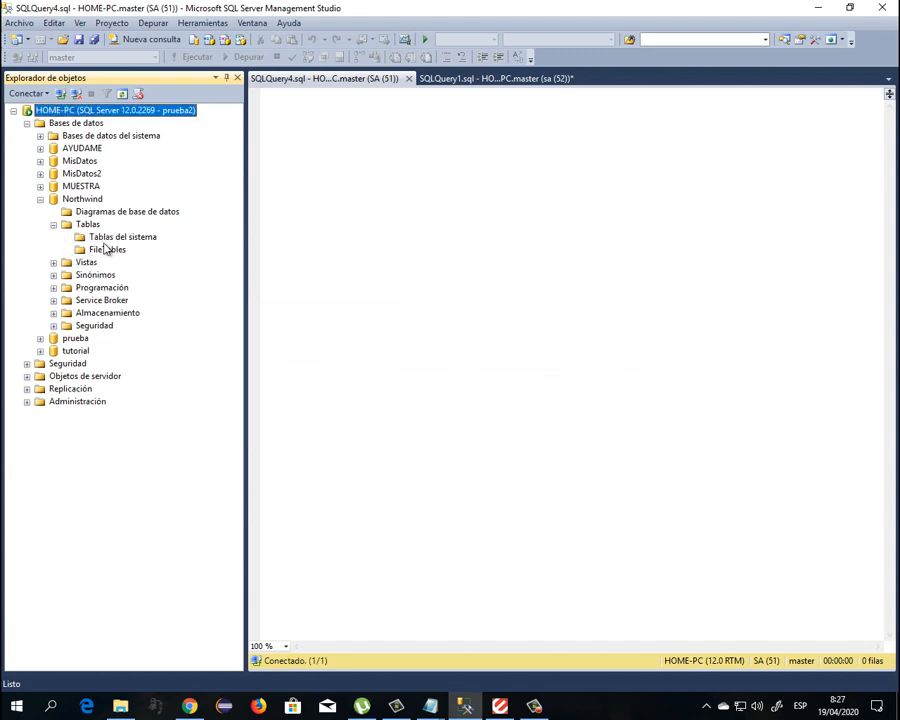
{"action": "left_click", "coordinate": [54, 225]}
{"action": "left_click", "coordinate": [66, 212]}
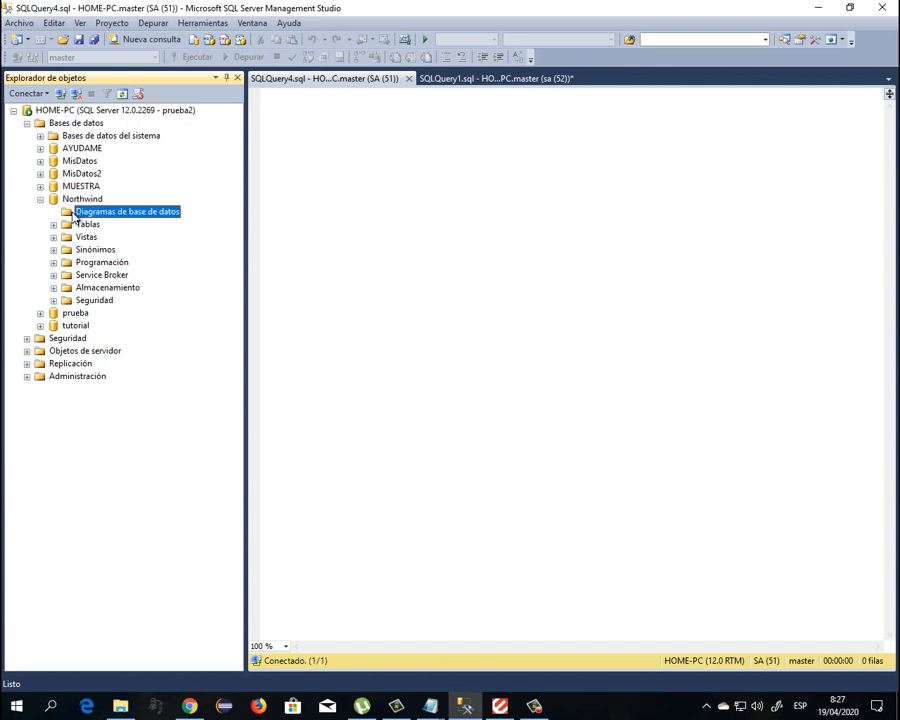
{"action": "left_click", "coordinate": [40, 199]}
{"action": "left_click", "coordinate": [40, 199]}
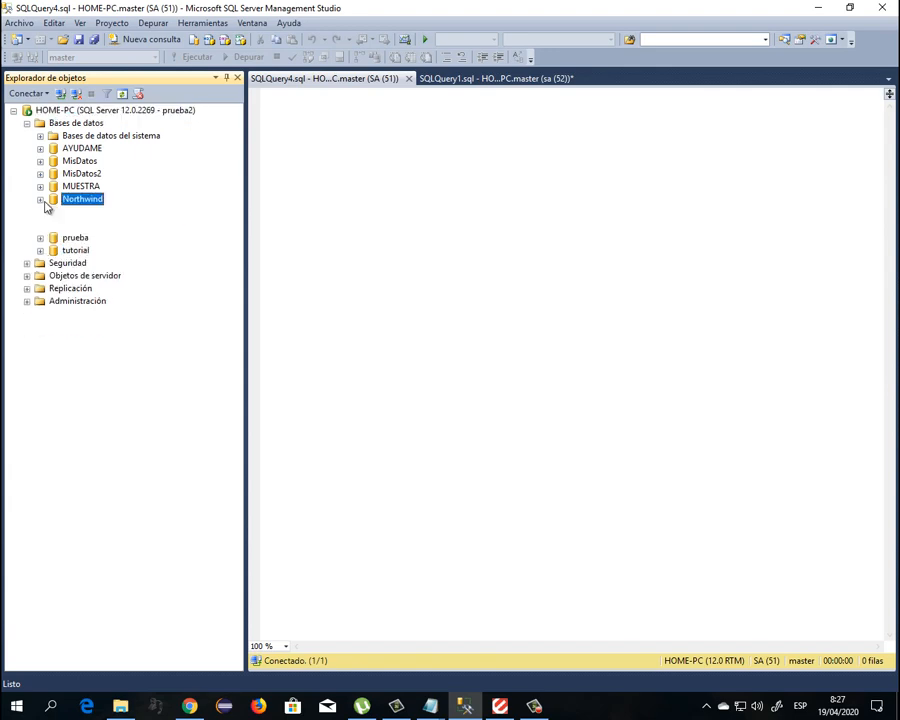
{"action": "left_click", "coordinate": [54, 225]}
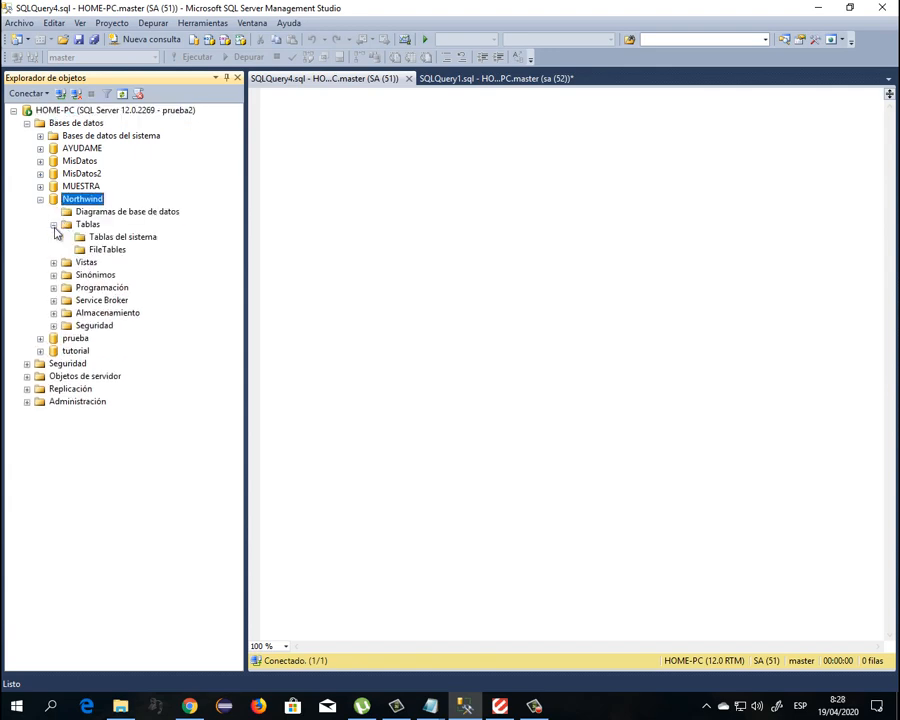
{"action": "left_click", "coordinate": [54, 225]}
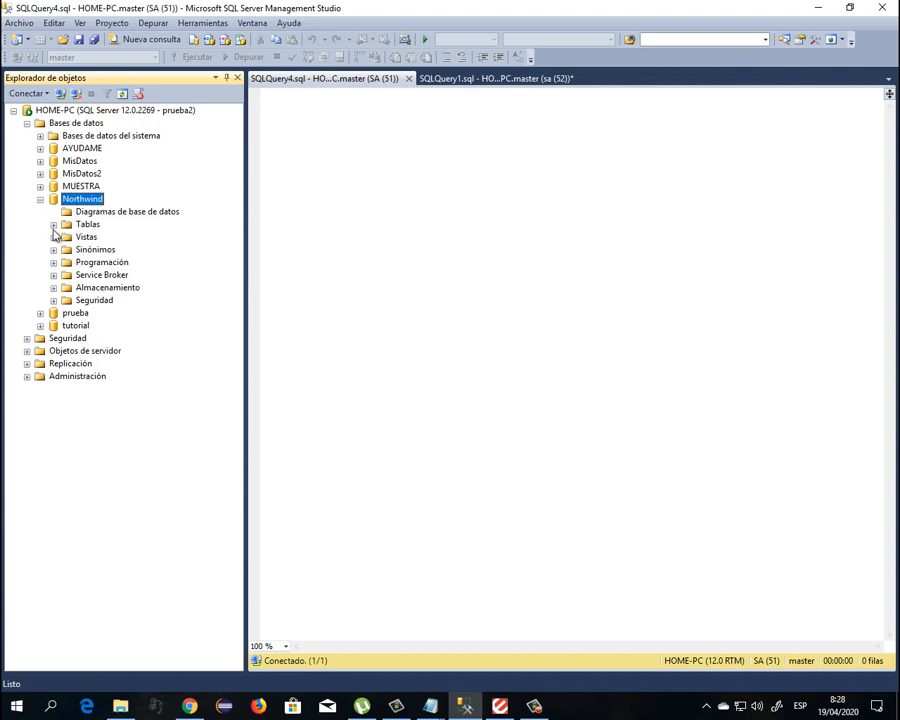
{"action": "left_click", "coordinate": [54, 225]}
{"action": "left_click", "coordinate": [54, 225]}
{"action": "left_click", "coordinate": [88, 225]}
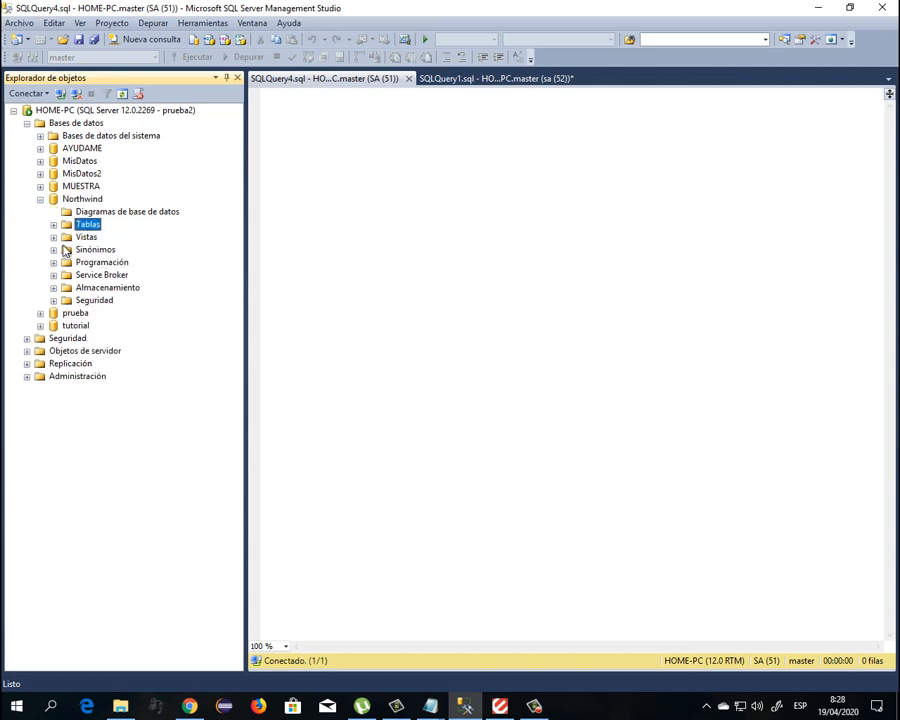
{"action": "left_click", "coordinate": [54, 237]}
{"action": "left_click", "coordinate": [64, 278]}
{"action": "left_click", "coordinate": [54, 237]}
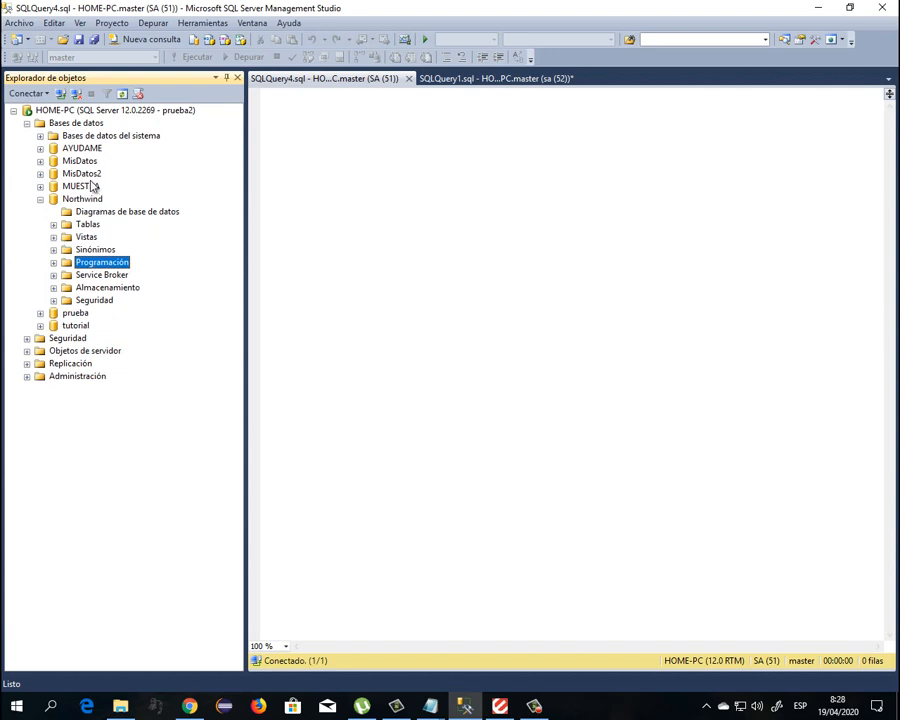
Disconnect and bring up a new Connect to Server dialog at the password field
{"action": "left_click", "coordinate": [77, 95]}
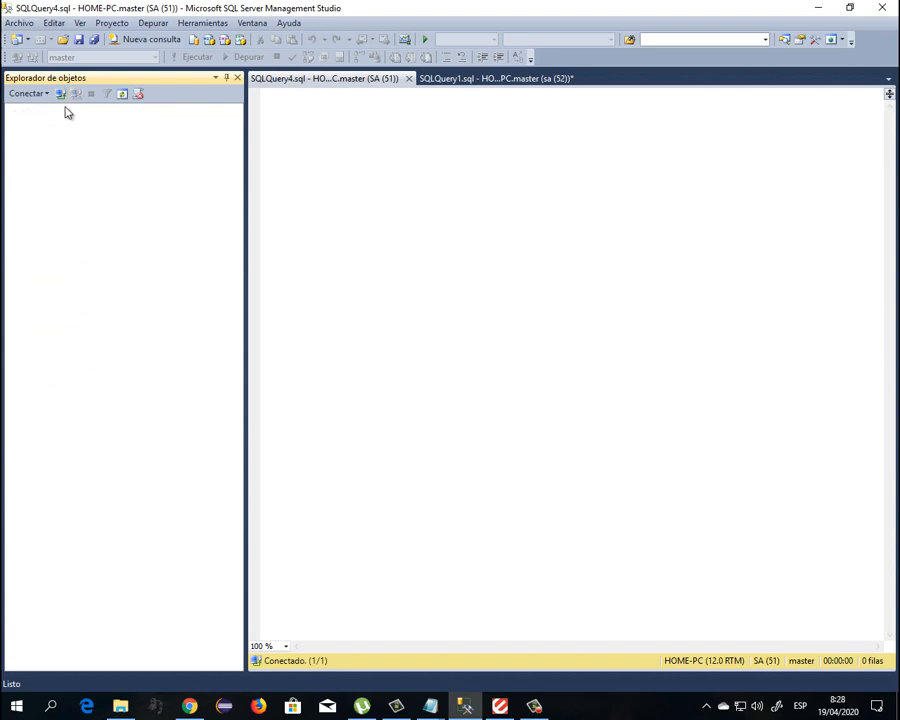
{"action": "left_click", "coordinate": [61, 94]}
{"action": "left_click", "coordinate": [431, 323]}
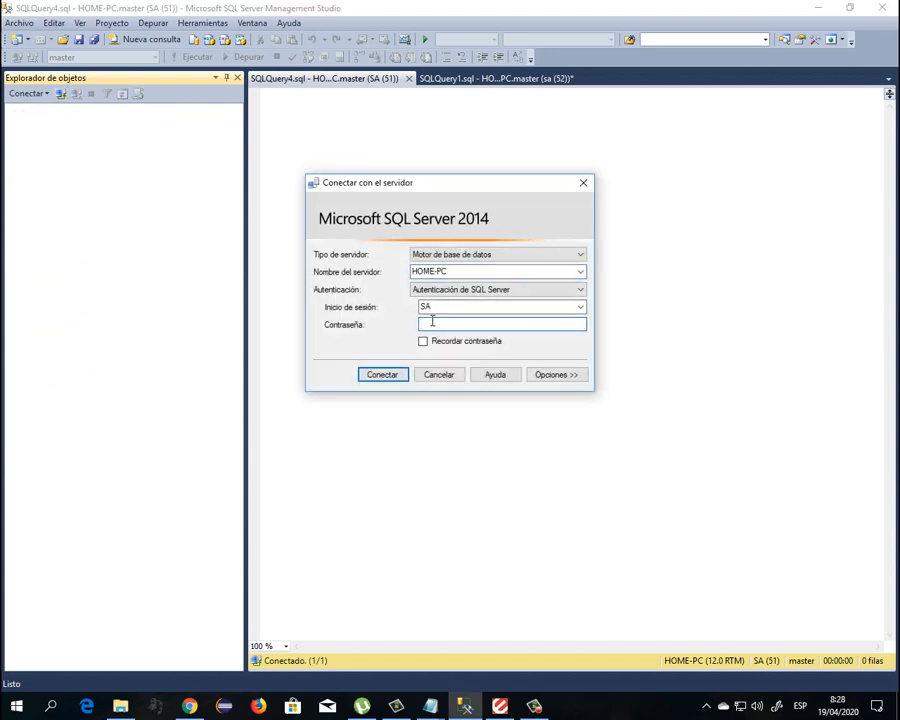
Connect as administrator with the password and list the server logins under Security
{"action": "type", "text": "***"}
{"action": "left_click", "coordinate": [384, 375]}
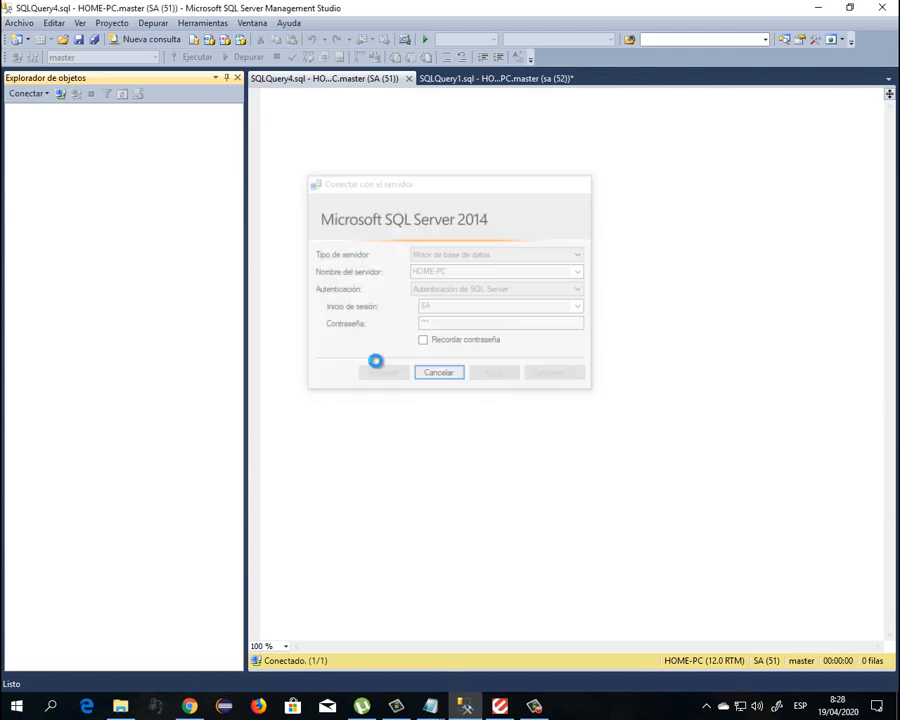
{"action": "left_click", "coordinate": [28, 136]}
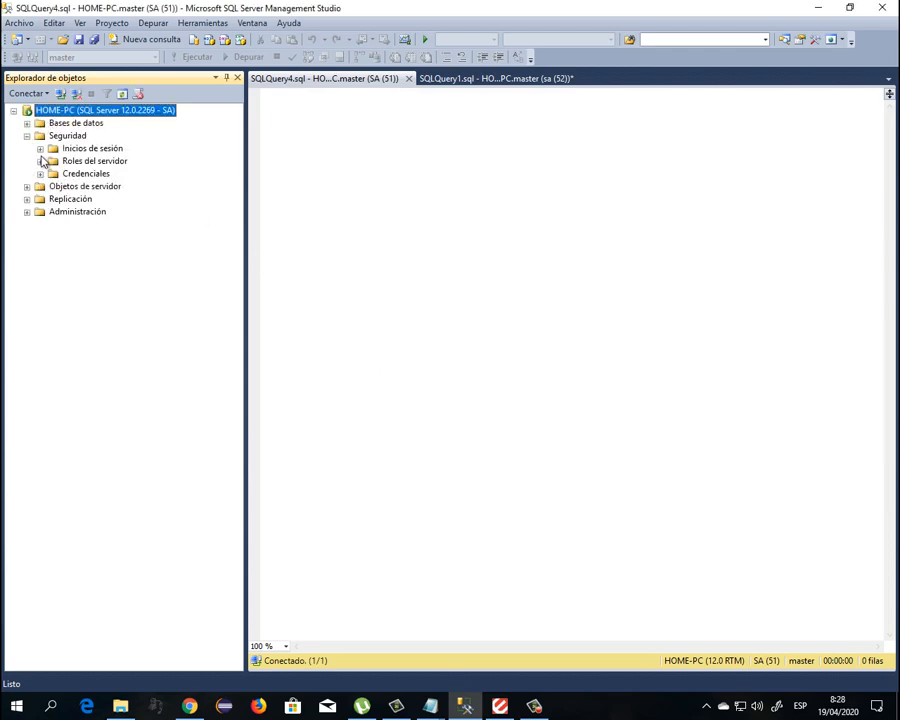
{"action": "left_click", "coordinate": [40, 148]}
Tick db_ddladmin for Northwind in Prueba2's User Mapping, then switch to Chrome
{"action": "double_click", "coordinate": [92, 288]}
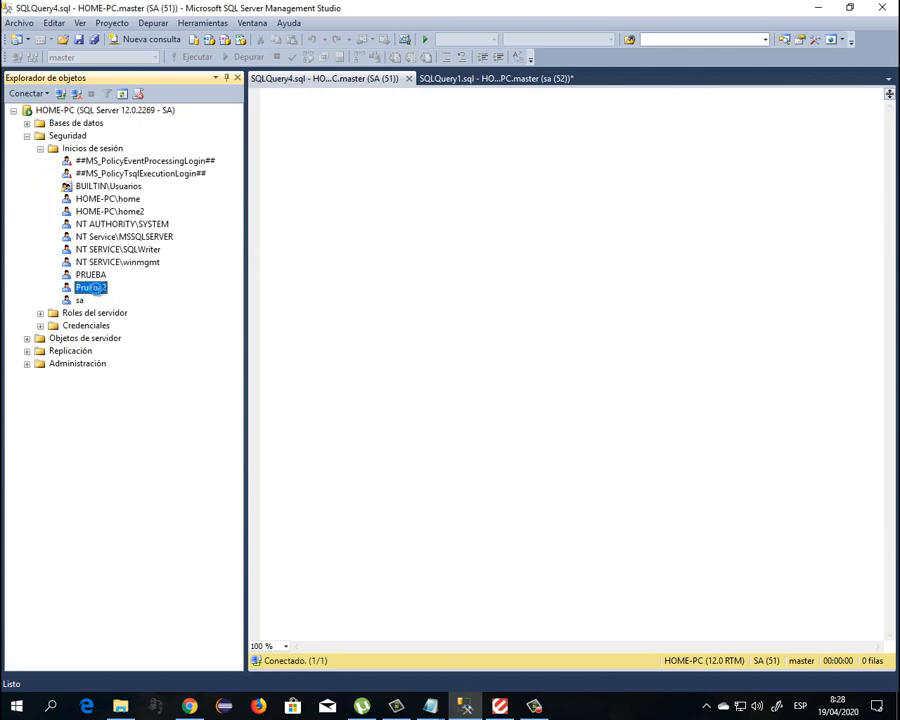
{"action": "left_click", "coordinate": [316, 222]}
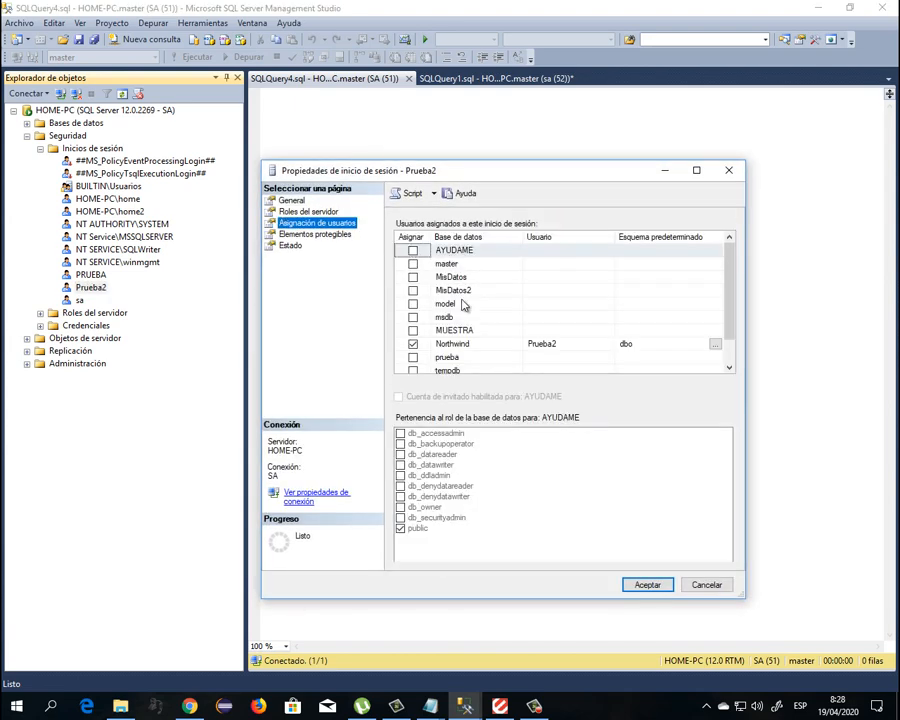
{"action": "left_click", "coordinate": [447, 344]}
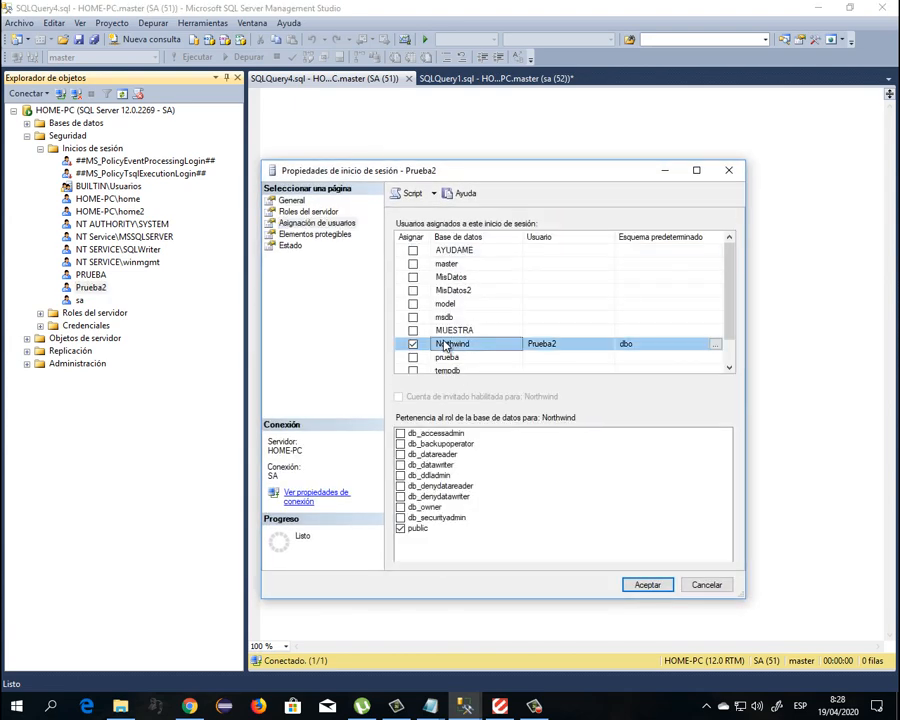
{"action": "left_click", "coordinate": [401, 476]}
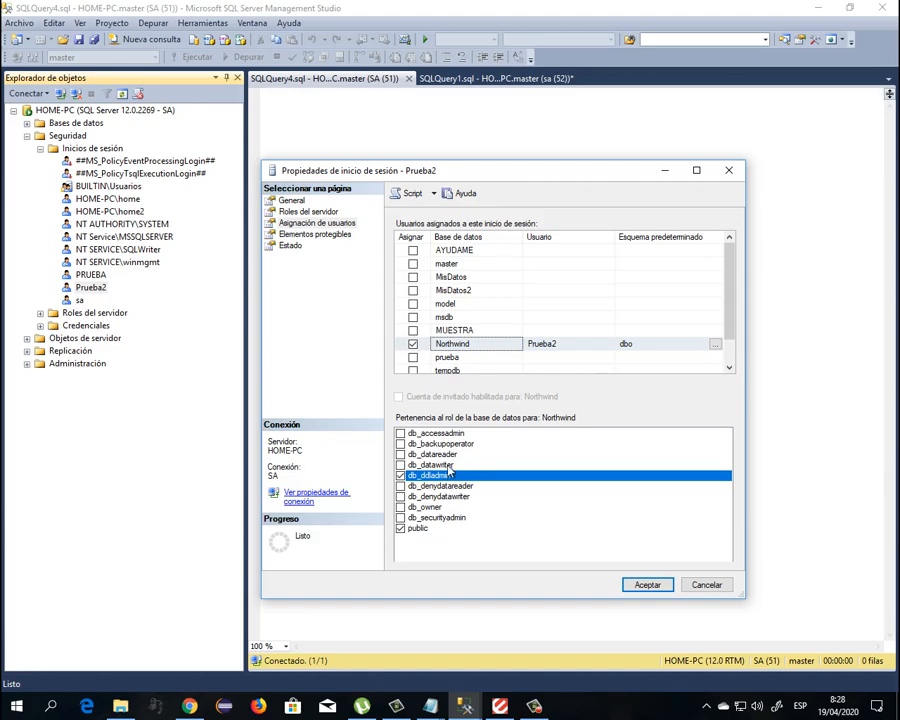
{"action": "left_click", "coordinate": [196, 708]}
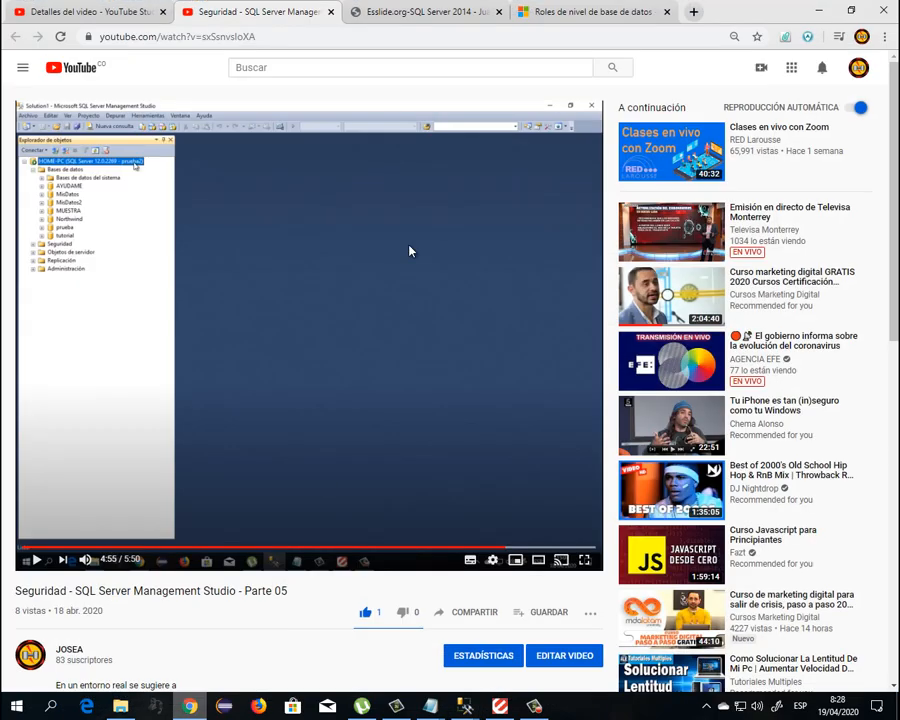
Open the database-level roles documentation tab and scroll to the fixed roles table
{"action": "left_click", "coordinate": [558, 16]}
{"action": "left_click", "coordinate": [463, 14]}
{"action": "left_click", "coordinate": [590, 12]}
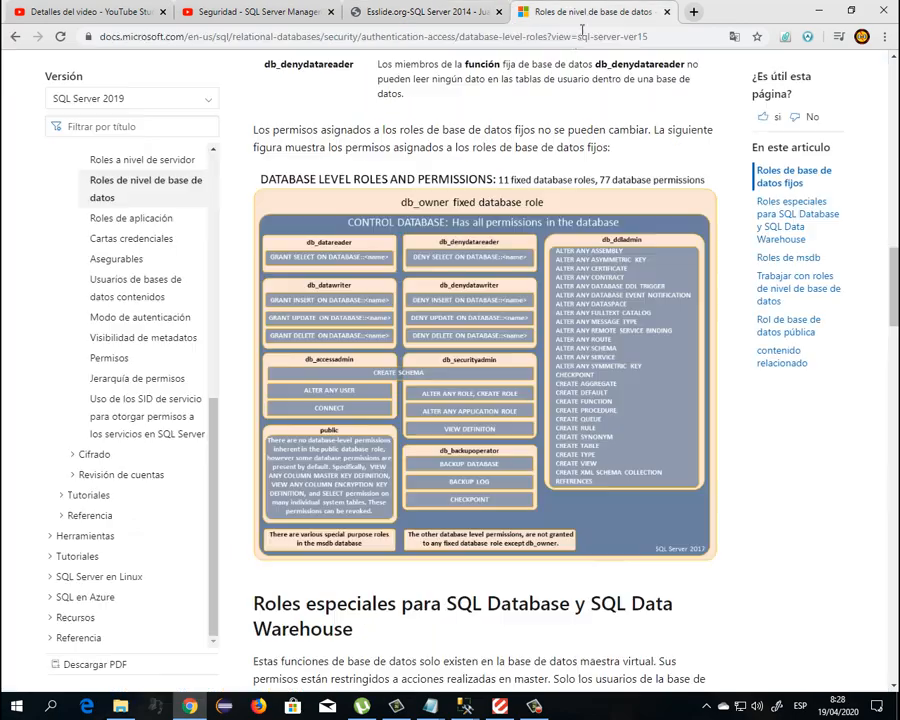
{"action": "scroll", "coordinate": [371, 342], "scroll_direction": "up", "scroll_amount": 4}
{"action": "scroll", "coordinate": [530, 509], "scroll_direction": "up", "scroll_amount": 3}
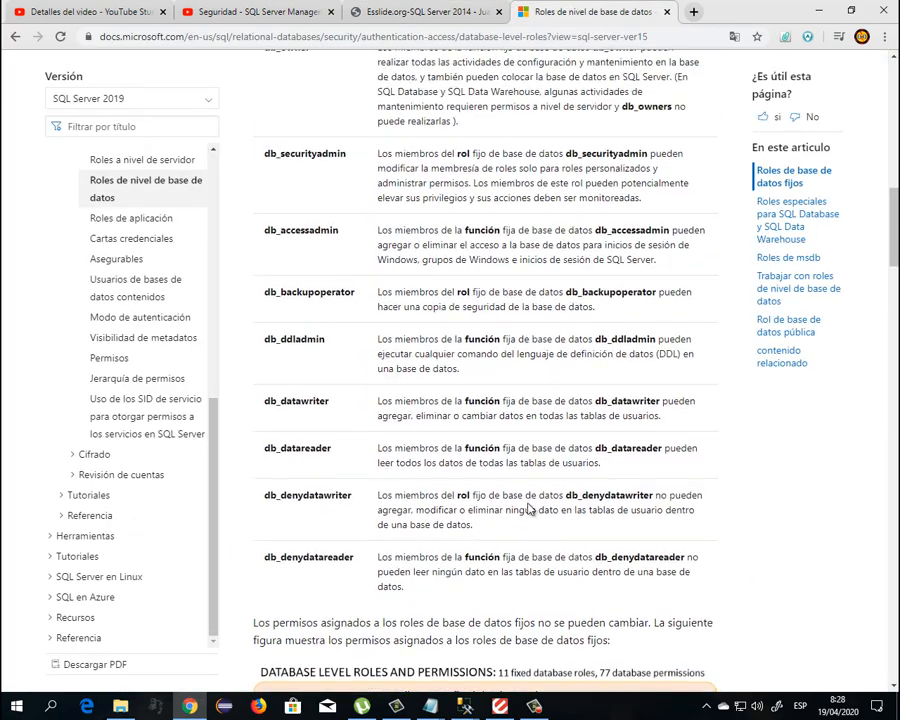
{"action": "scroll", "coordinate": [528, 503], "scroll_direction": "up", "scroll_amount": 2}
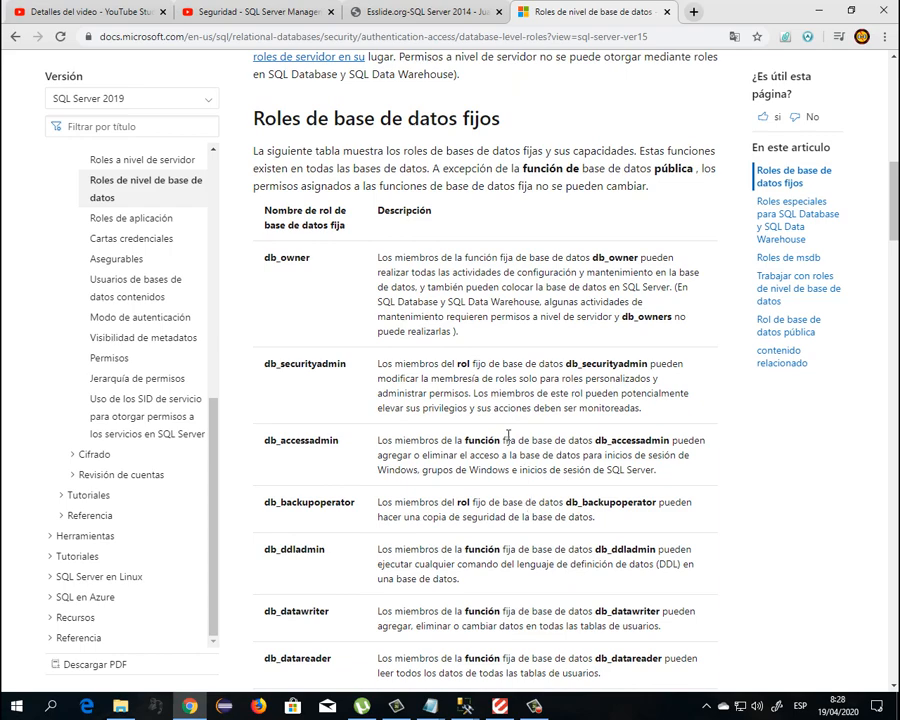
{"action": "scroll", "coordinate": [400, 434], "scroll_direction": "down", "scroll_amount": 3}
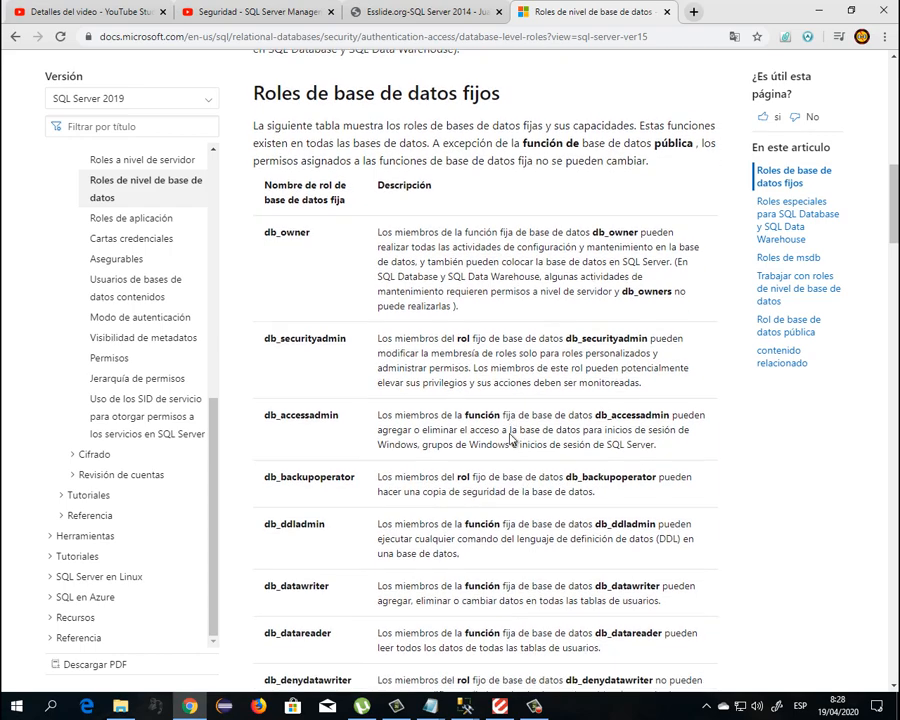
Highlight the db_ddladmin row and its description, then return to SSMS
{"action": "left_click_drag", "start_coordinate": [266, 408], "coordinate": [337, 414]}
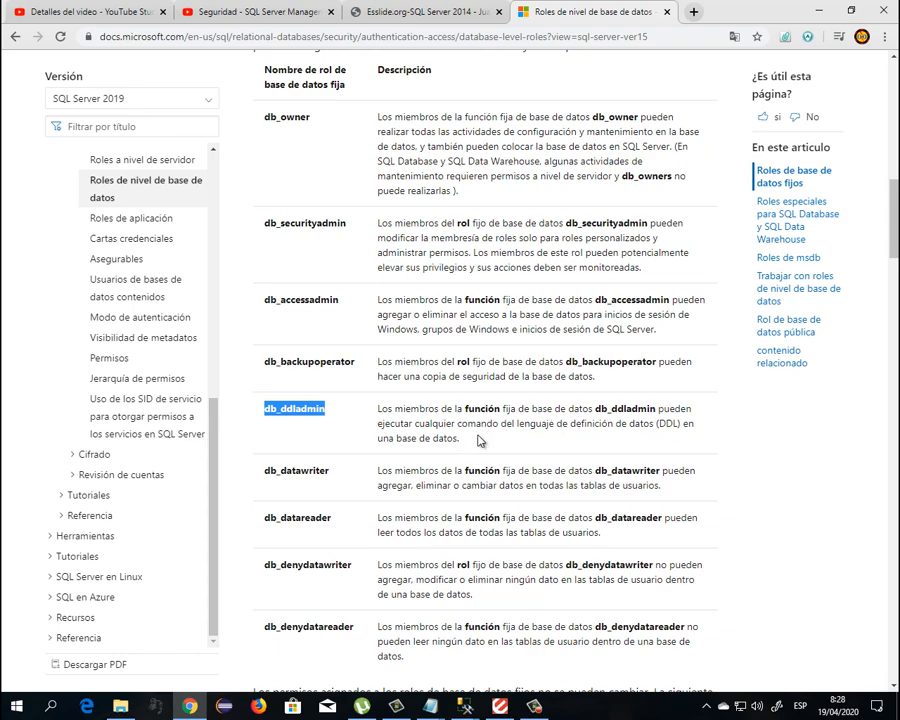
{"action": "left_click_drag", "start_coordinate": [480, 440], "coordinate": [271, 406]}
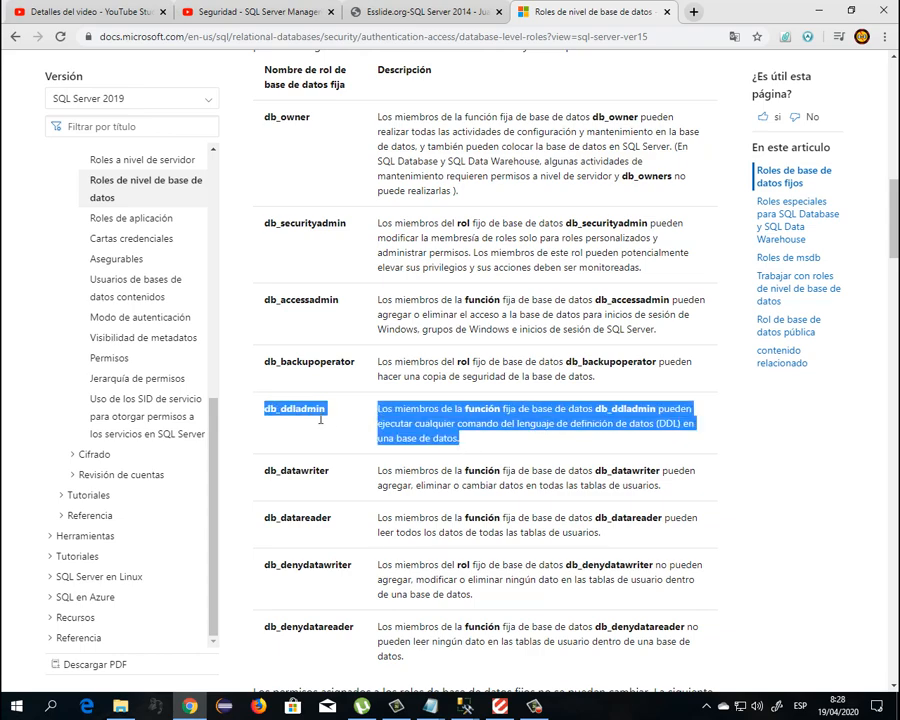
{"action": "scroll", "coordinate": [406, 421], "scroll_direction": "down", "scroll_amount": 1}
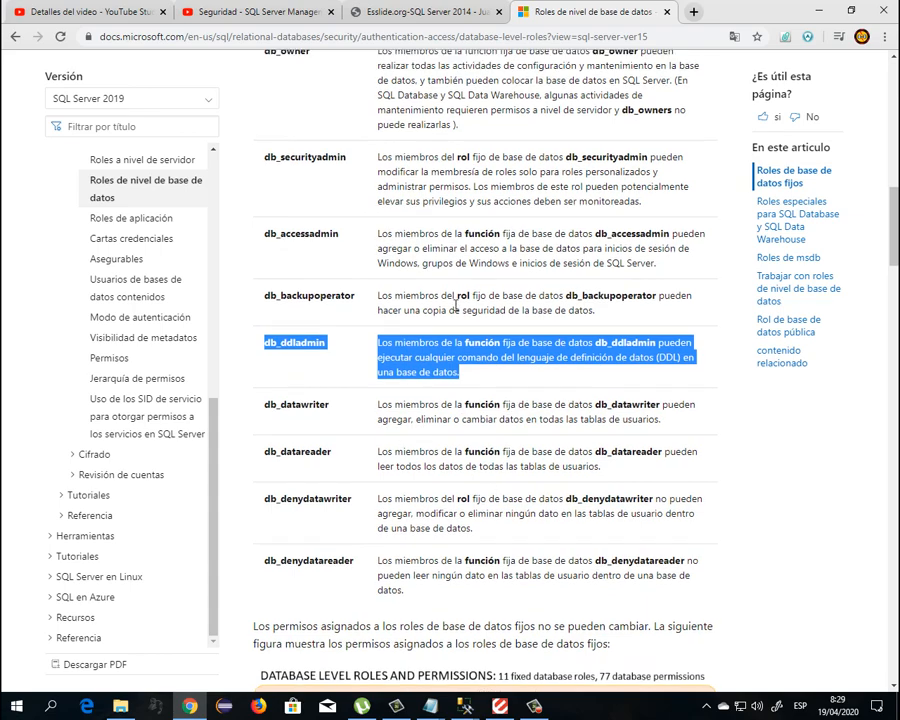
{"action": "scroll", "coordinate": [451, 358], "scroll_direction": "up", "scroll_amount": 2}
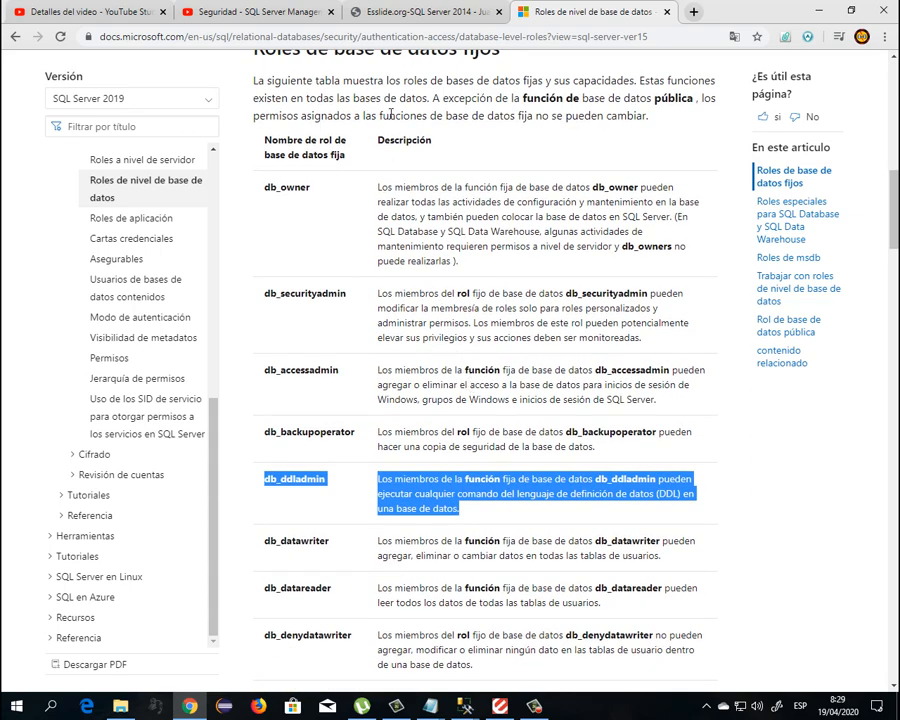
{"action": "left_click", "coordinate": [821, 10]}
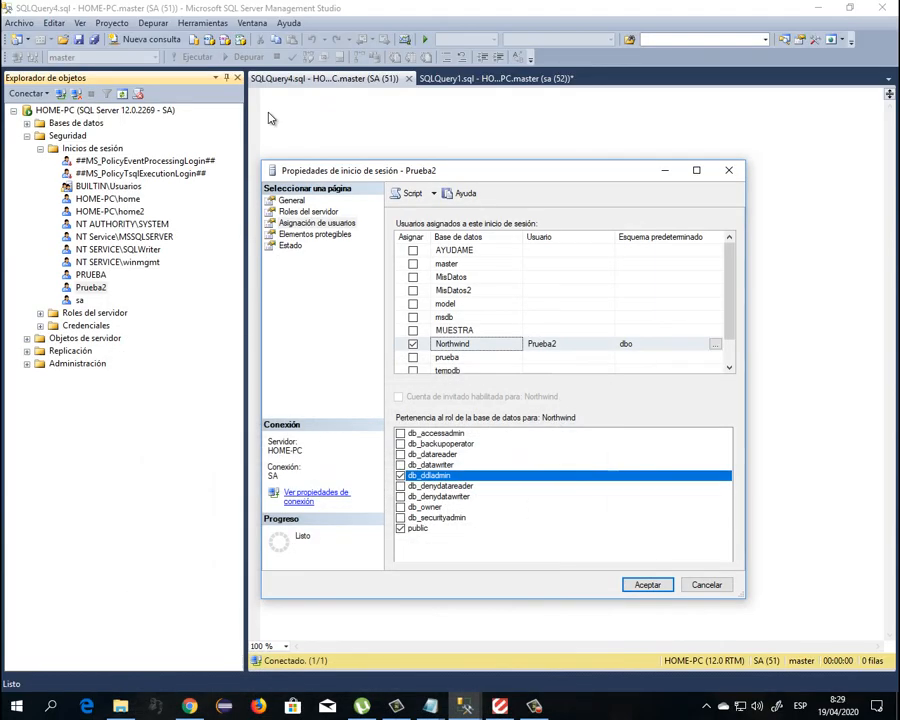
Save Prueba2's db_ddladmin mapping and reconnect to HOME-PC as PRUEBA2 with its password
{"action": "left_click", "coordinate": [650, 584]}
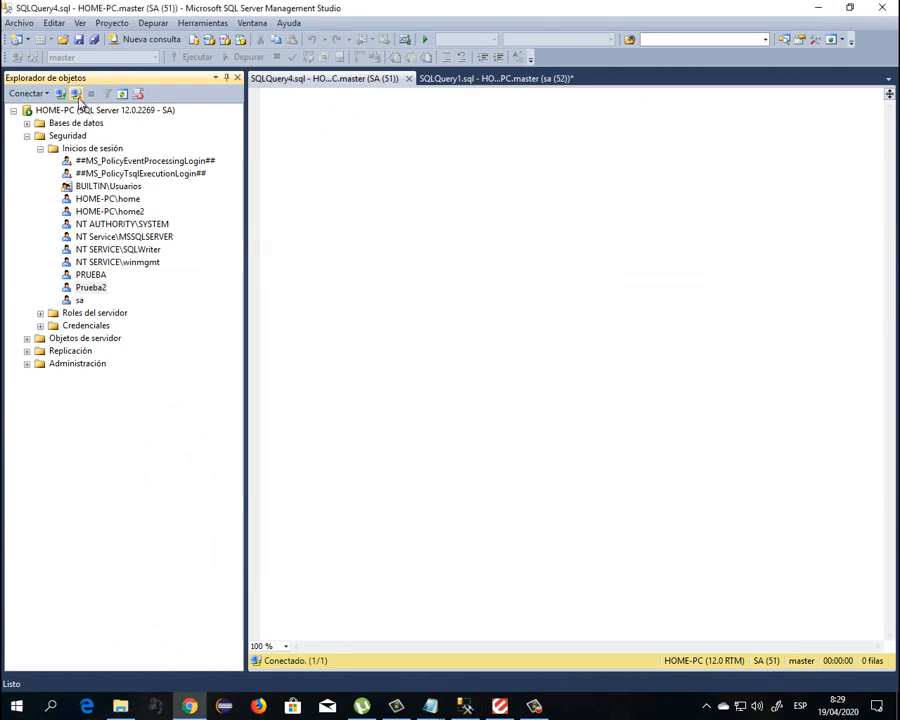
{"action": "left_click", "coordinate": [76, 93]}
{"action": "left_click", "coordinate": [60, 93]}
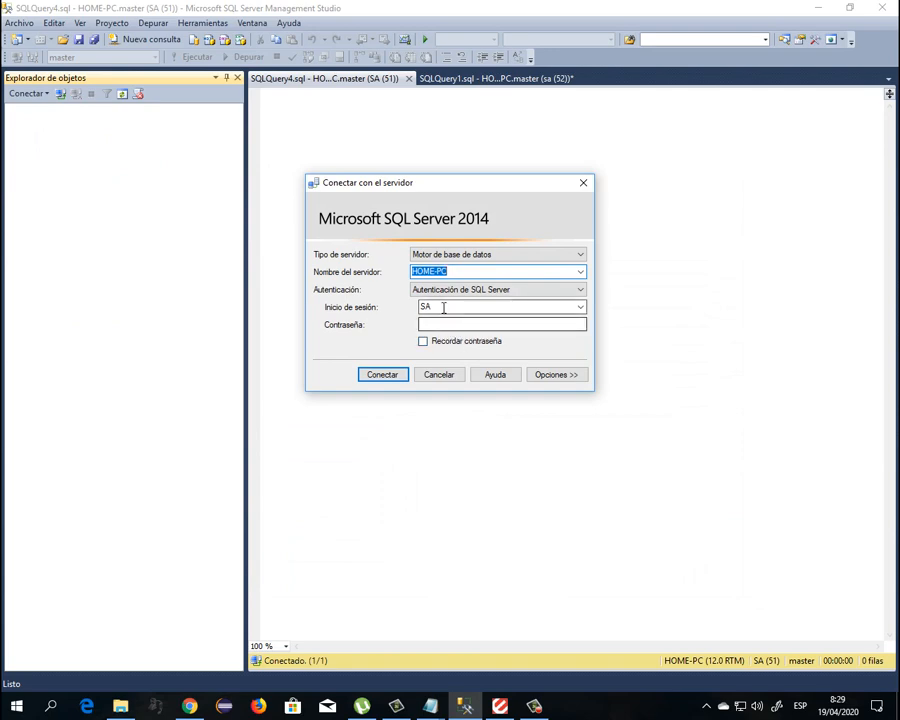
{"action": "left_click", "coordinate": [443, 308]}
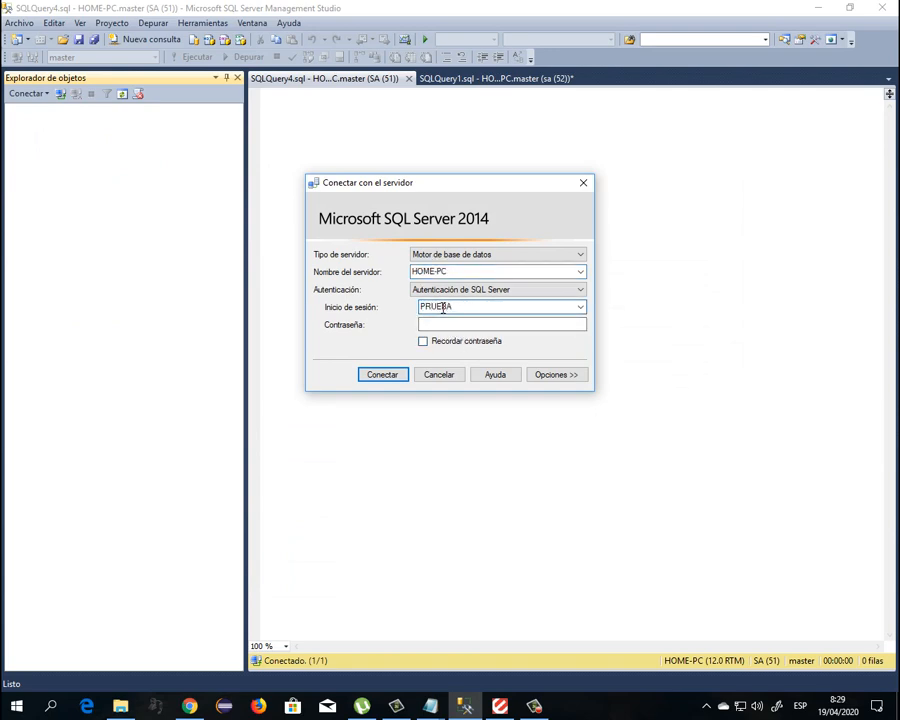
{"action": "key", "text": "Tab"}
{"action": "type", "text": "****"}
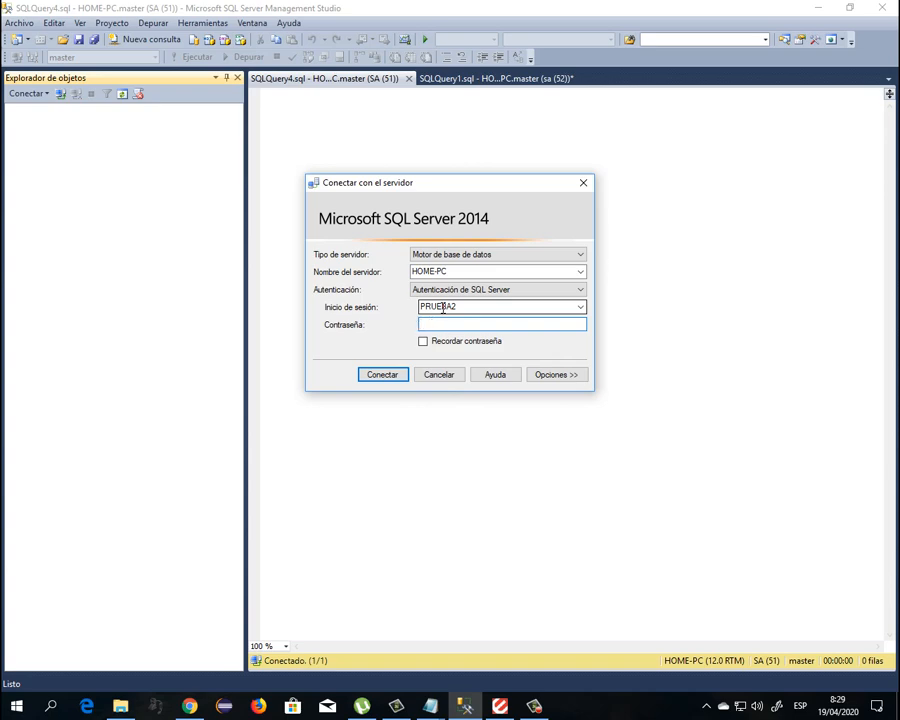
{"action": "left_click", "coordinate": [388, 376]}
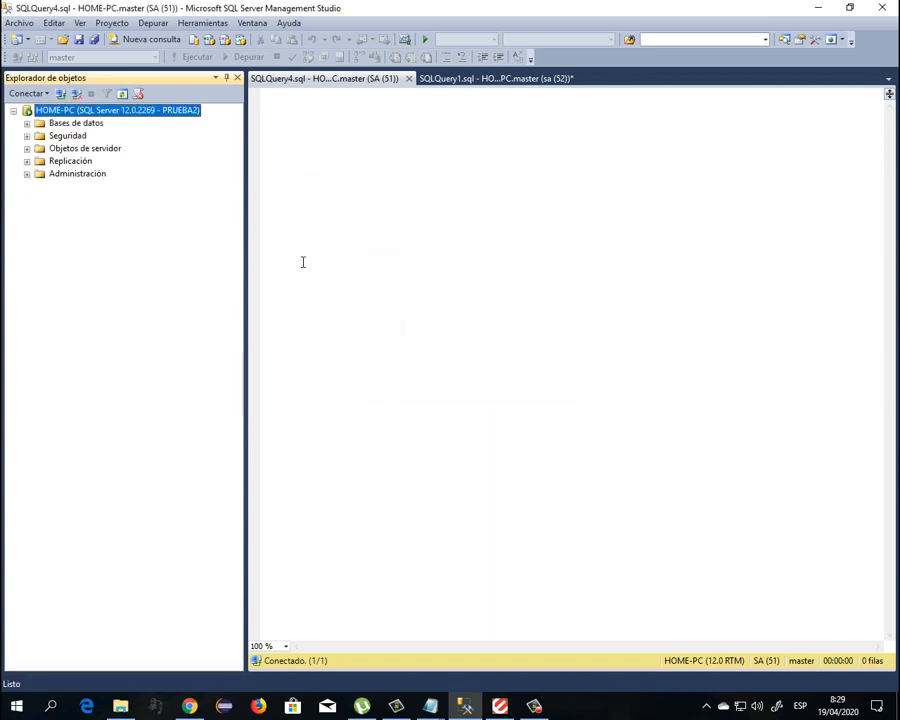
List Northwind's tables, then find MUESTRA and MisDatos2 inaccessible and dismiss their errors
{"action": "left_click", "coordinate": [27, 122]}
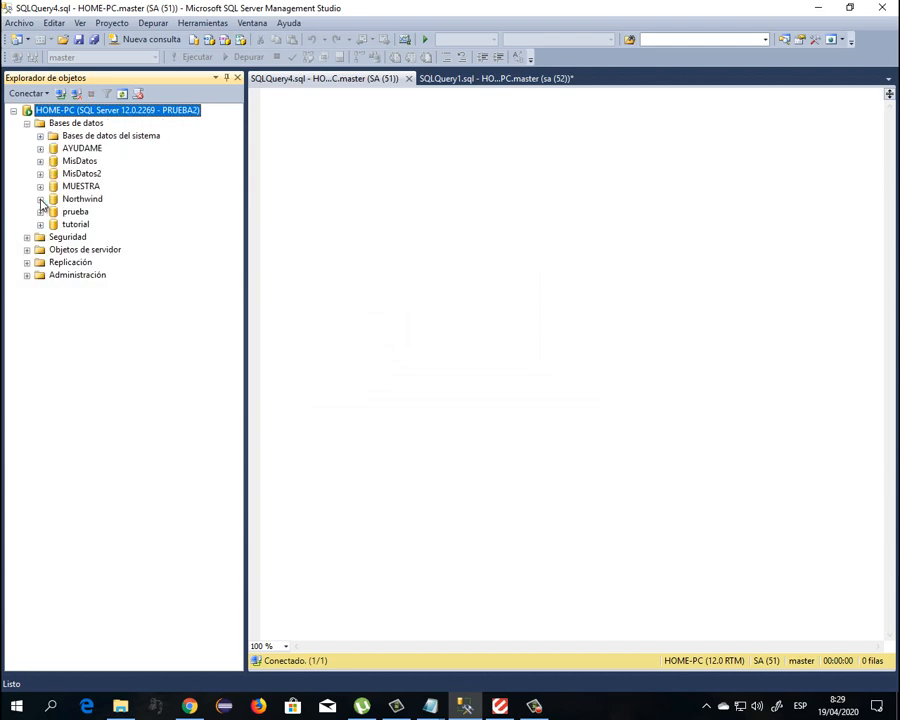
{"action": "left_click", "coordinate": [40, 199]}
{"action": "left_click", "coordinate": [53, 224]}
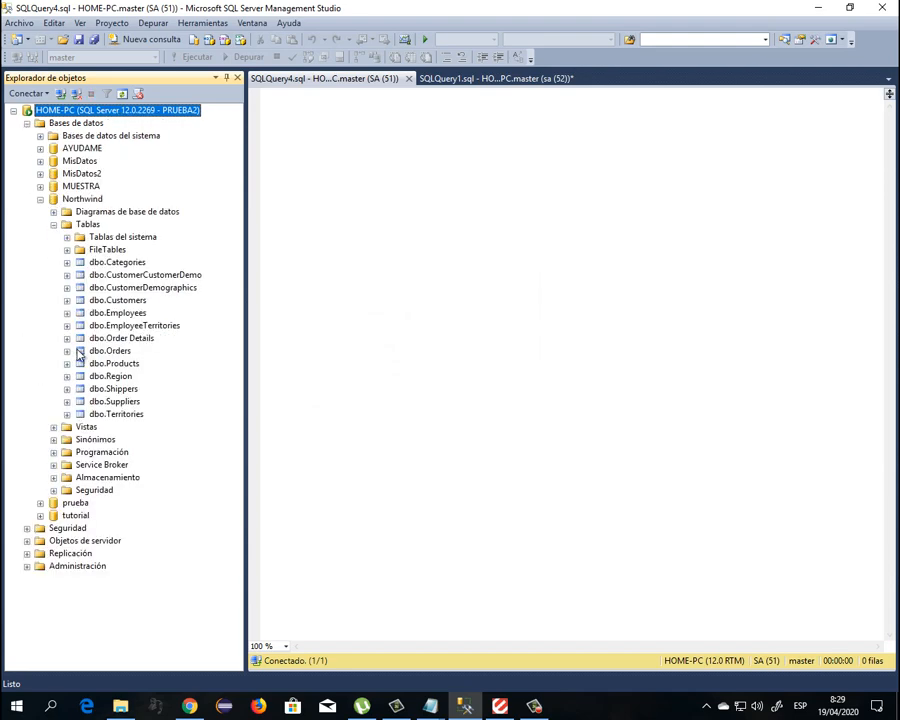
{"action": "left_click", "coordinate": [118, 338]}
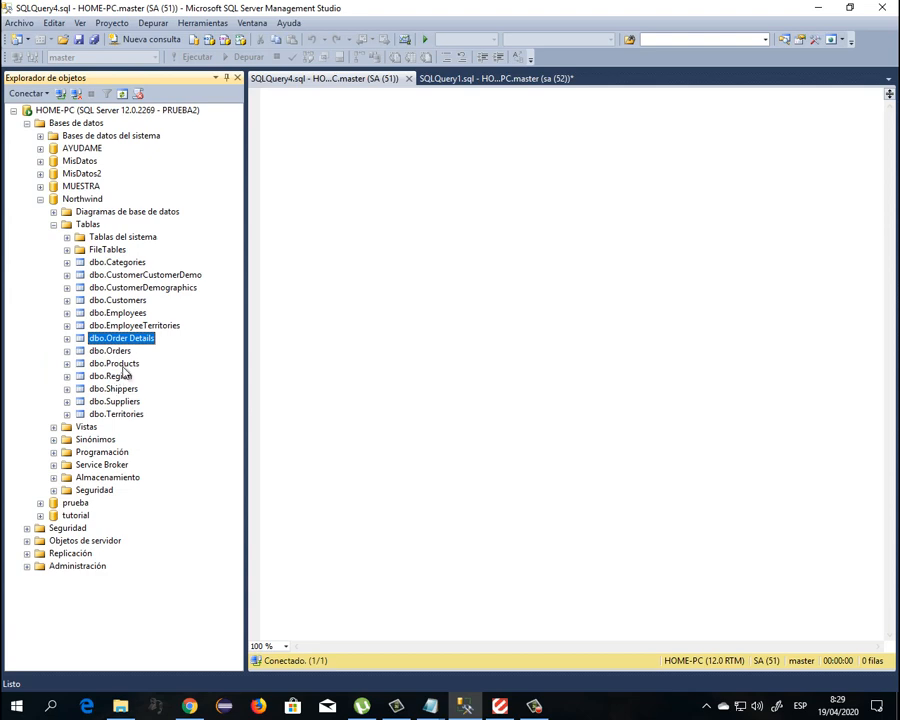
{"action": "left_click", "coordinate": [41, 187]}
{"action": "left_click", "coordinate": [650, 376]}
{"action": "left_click", "coordinate": [40, 174]}
{"action": "left_click", "coordinate": [634, 374]}
Check Northwind's views, collapse the database tree, and disconnect from the server
{"action": "left_click", "coordinate": [116, 262]}
{"action": "left_click", "coordinate": [84, 200]}
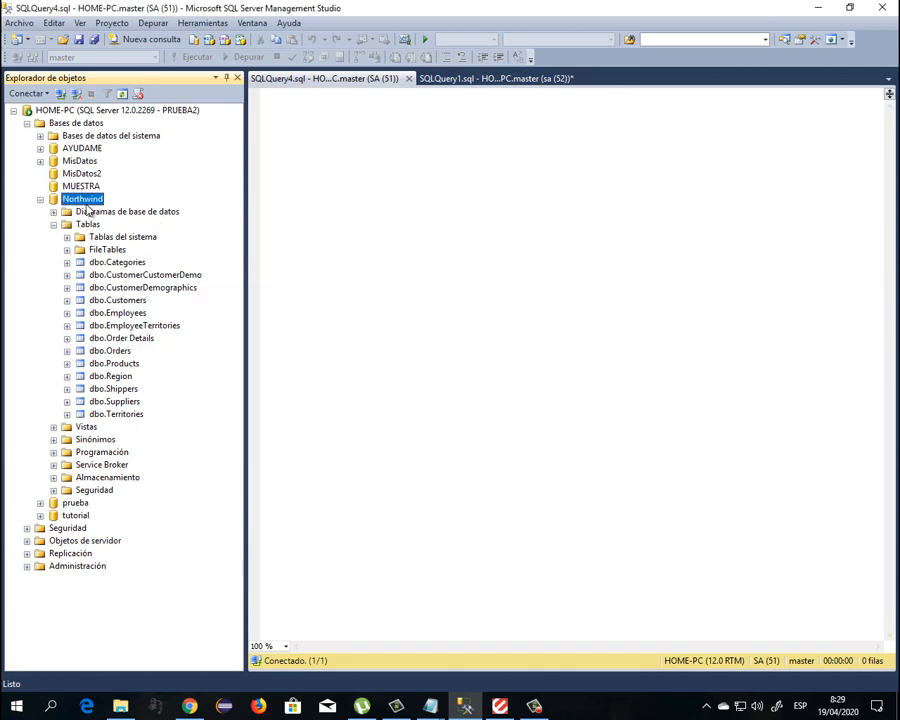
{"action": "left_click", "coordinate": [54, 225]}
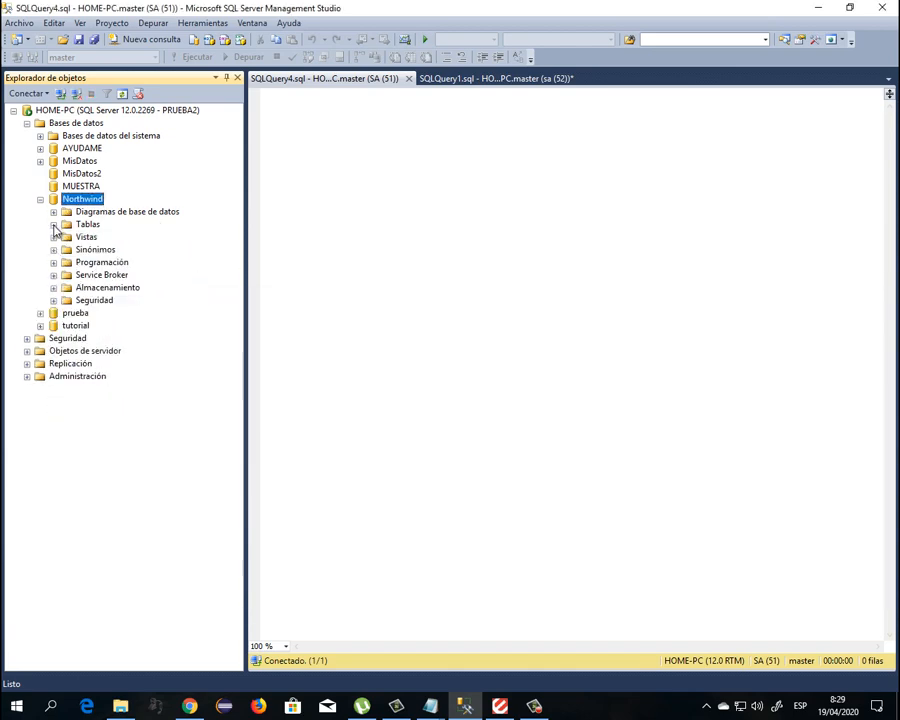
{"action": "left_click", "coordinate": [54, 237]}
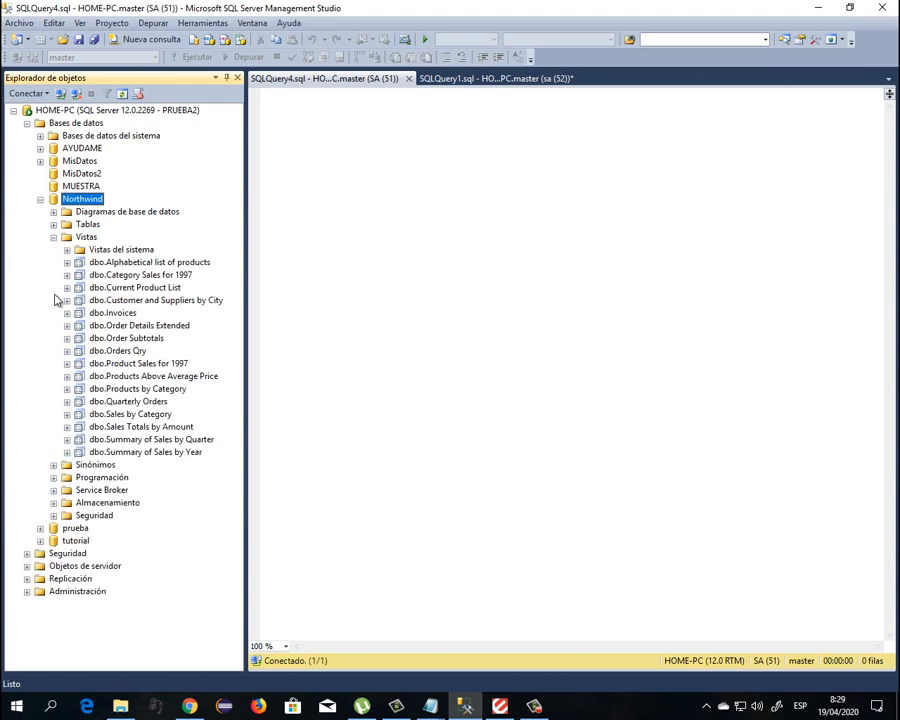
{"action": "left_click", "coordinate": [54, 237]}
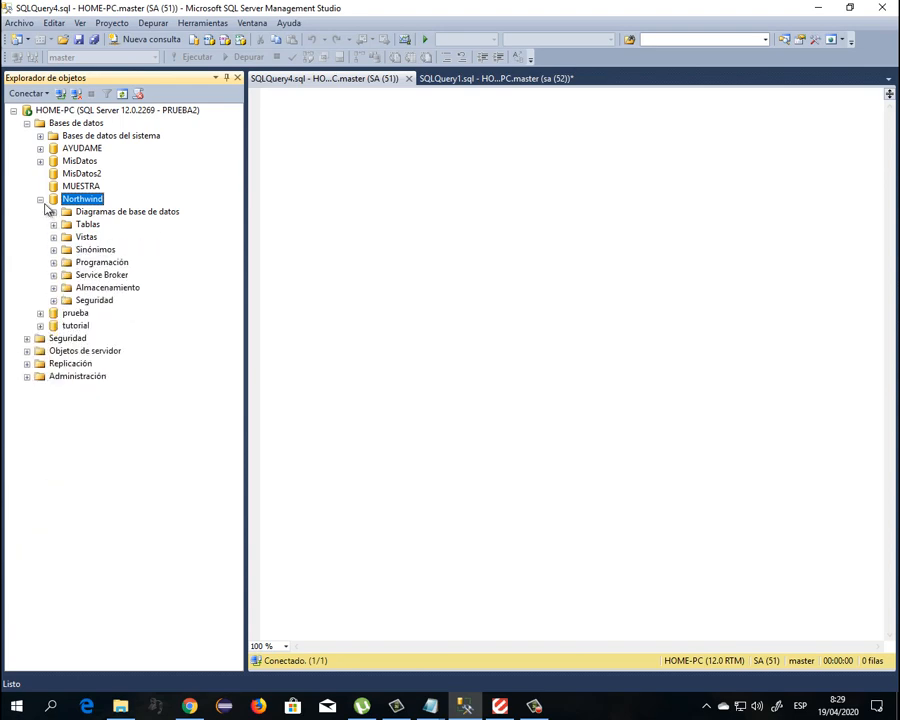
{"action": "left_click", "coordinate": [40, 199]}
{"action": "left_click", "coordinate": [60, 94]}
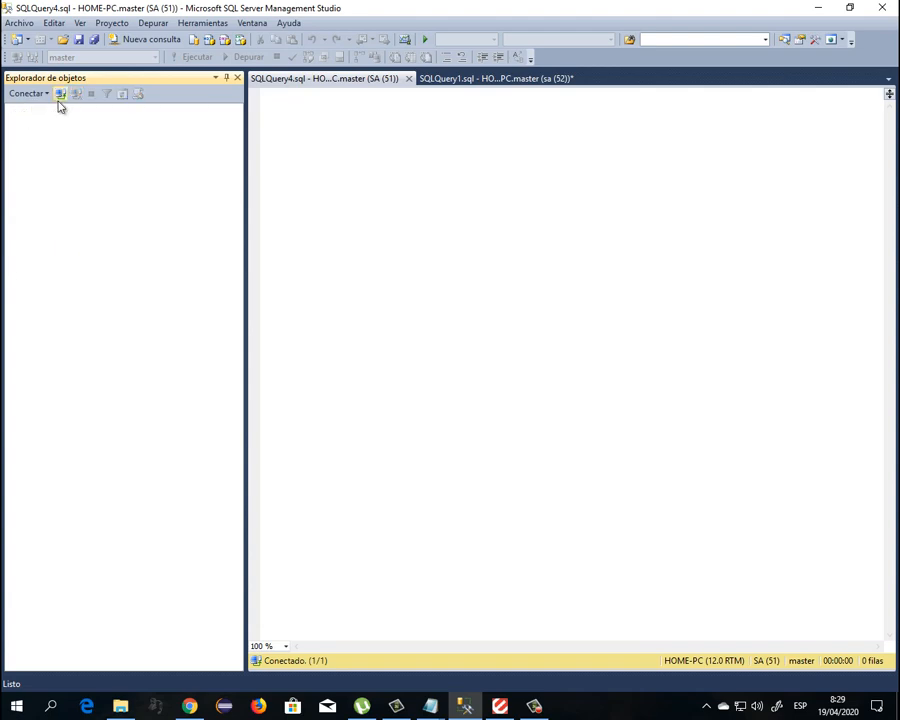
Reconnect to HOME-PC as SA with its password and expand the Security folder
{"action": "left_click", "coordinate": [60, 94]}
{"action": "double_click", "coordinate": [465, 307]}
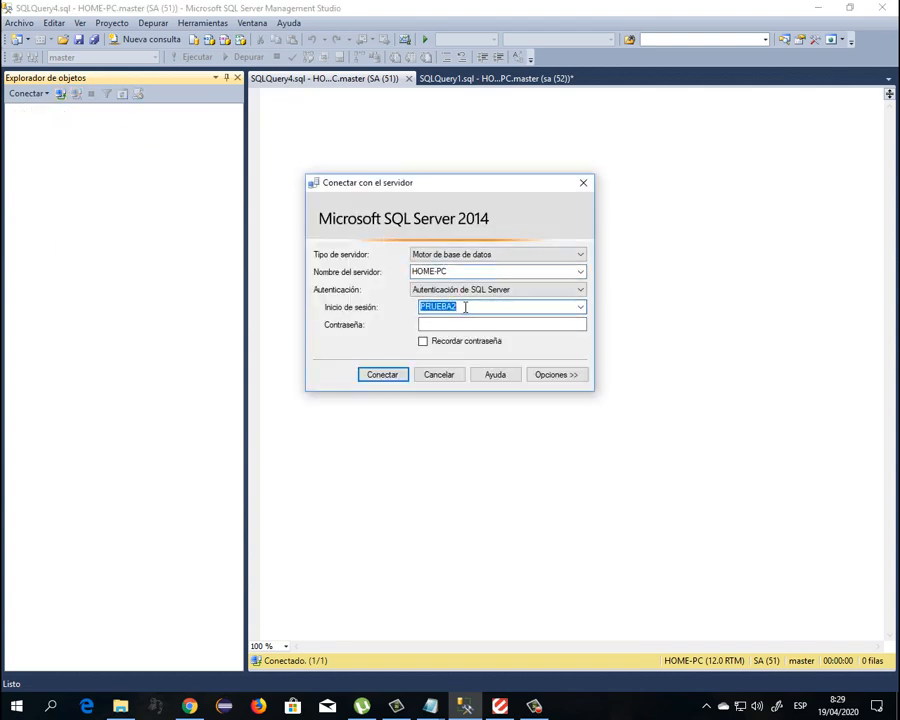
{"action": "type", "text": "SA"}
{"action": "key", "text": "Tab"}
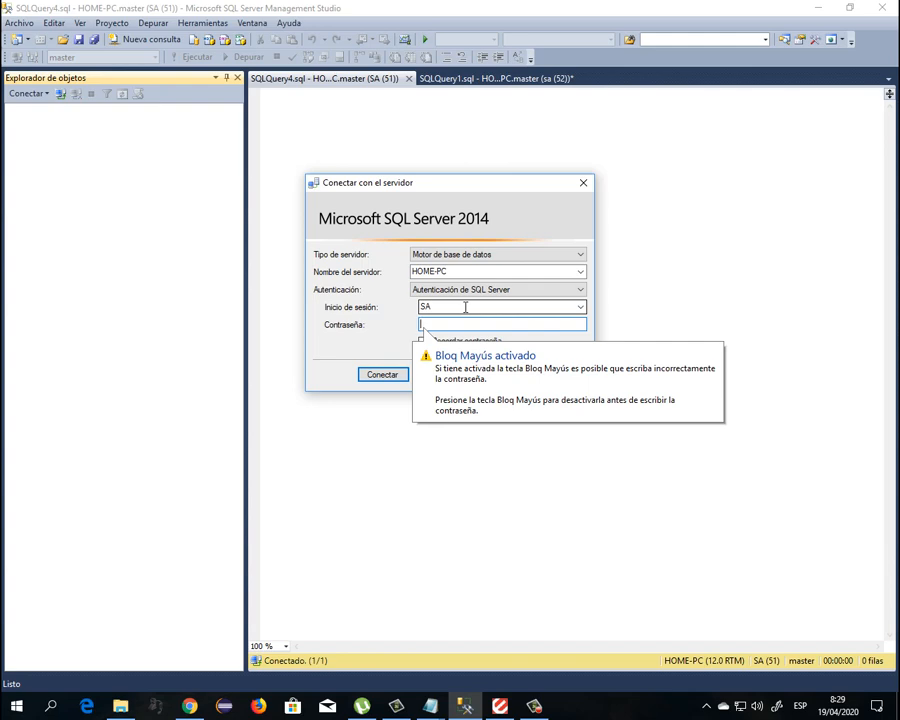
{"action": "type", "text": "***"}
{"action": "key", "text": "Return"}
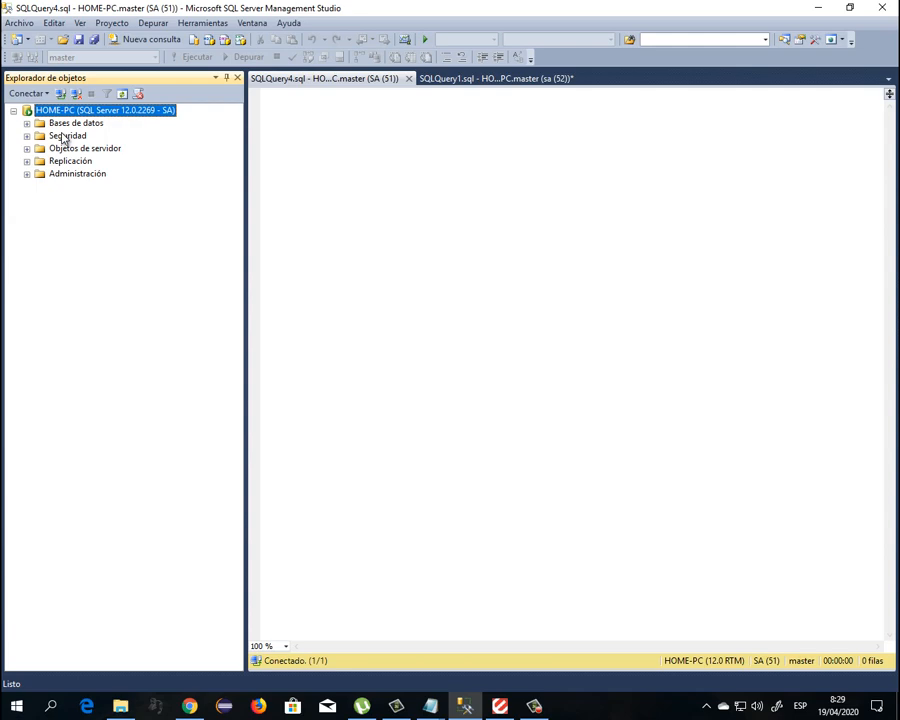
{"action": "left_click", "coordinate": [27, 136]}
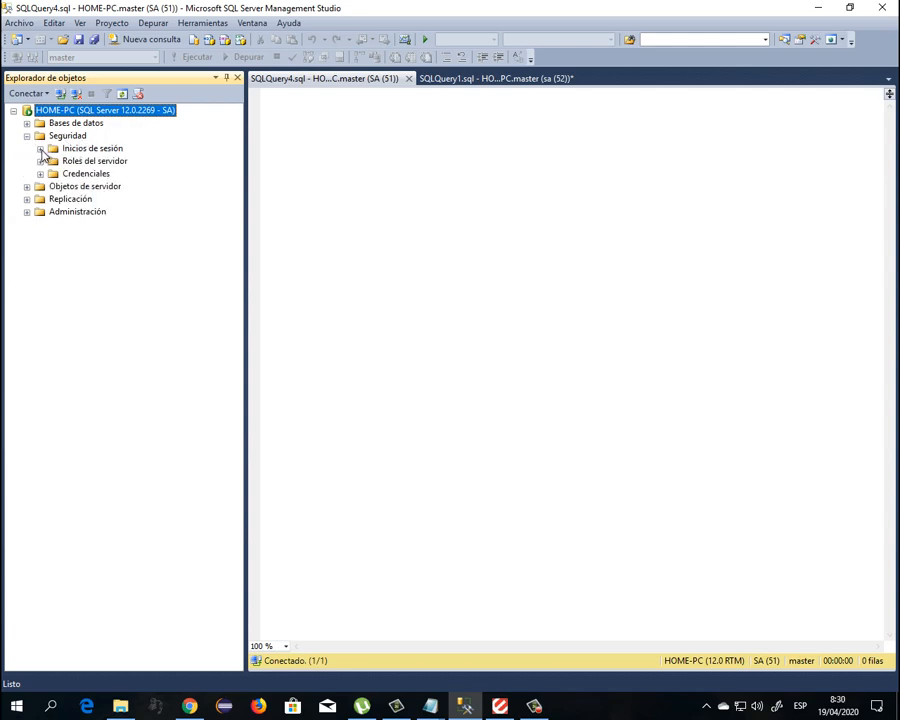
Start a new login named usuario01 from the server's Logins folder
{"action": "left_click", "coordinate": [40, 148]}
{"action": "right_click", "coordinate": [100, 149]}
{"action": "left_click", "coordinate": [155, 153]}
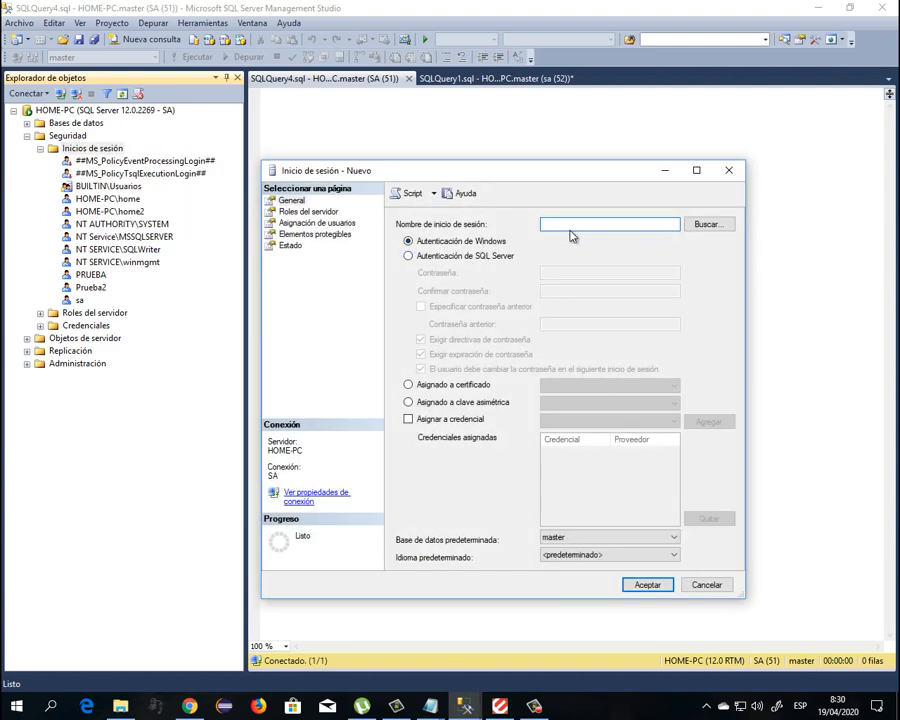
{"action": "key", "text": "BackSpace"}
{"action": "key", "text": "BackSpace"}
{"action": "key", "text": "BackSpace"}
{"action": "key", "text": "BackSpace"}
{"action": "key", "text": "BackSpace"}
{"action": "key", "text": "BackSpace"}
Use SQL Server authentication with a confirmed password, turn off password policy, and show User Mapping
{"action": "left_click", "coordinate": [466, 257]}
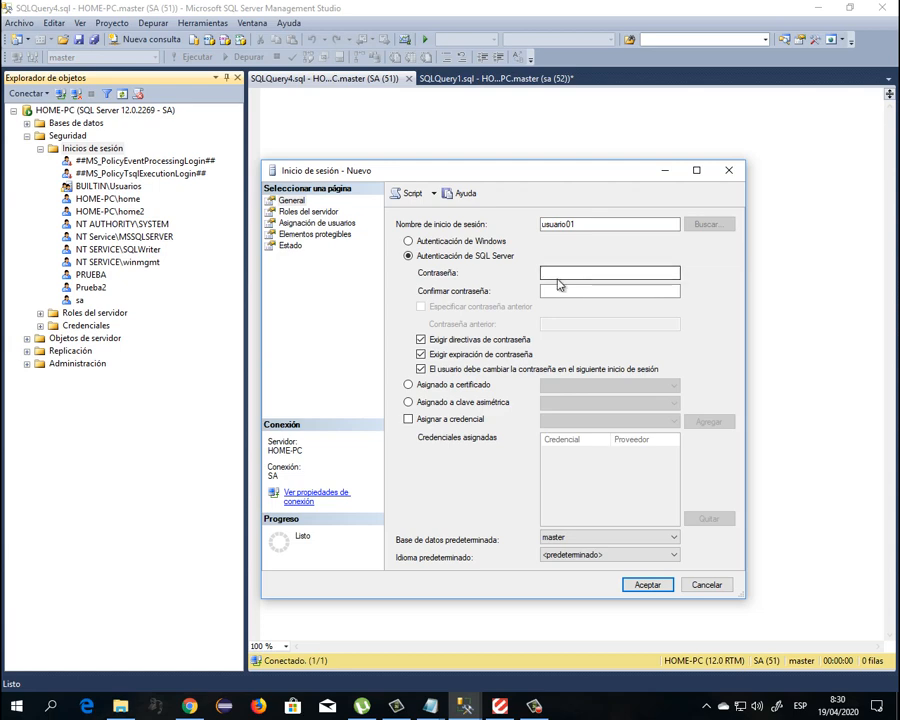
{"action": "left_click", "coordinate": [571, 273]}
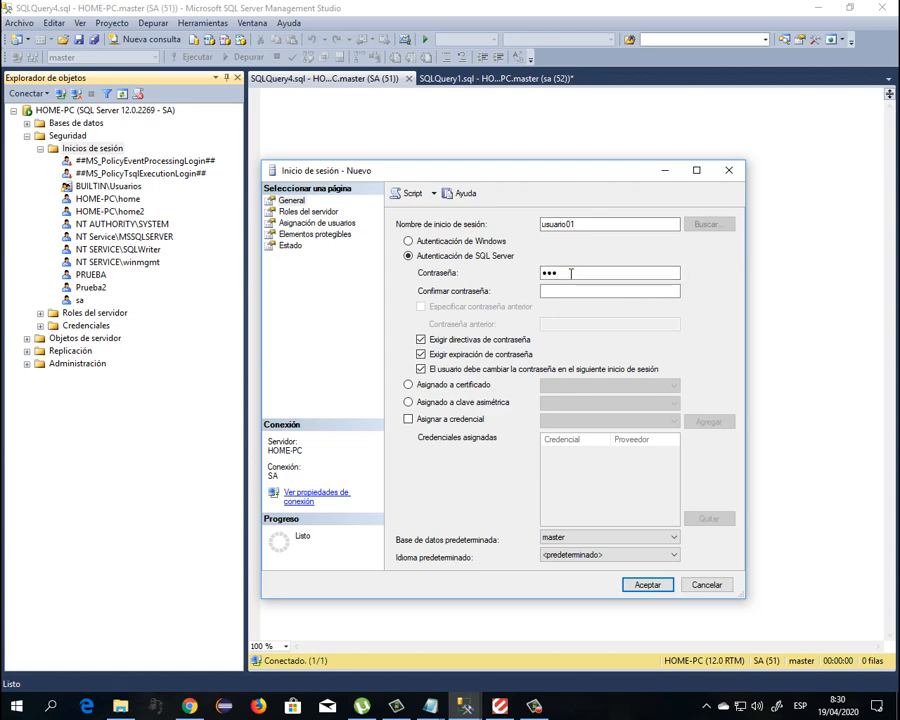
{"action": "key", "text": "Tab"}
{"action": "type", "text": "•••"}
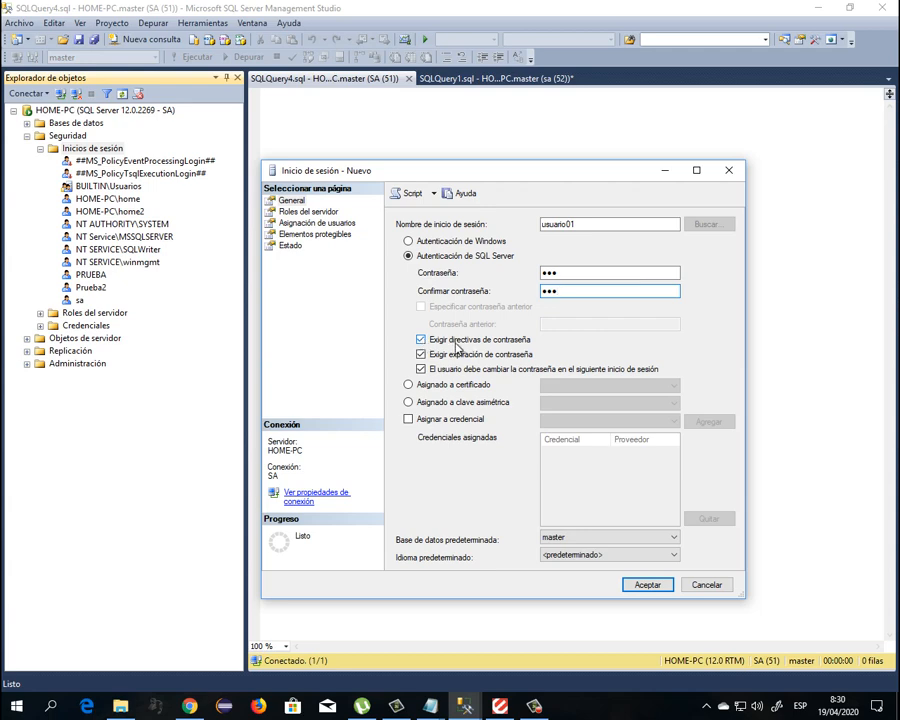
{"action": "left_click", "coordinate": [436, 341]}
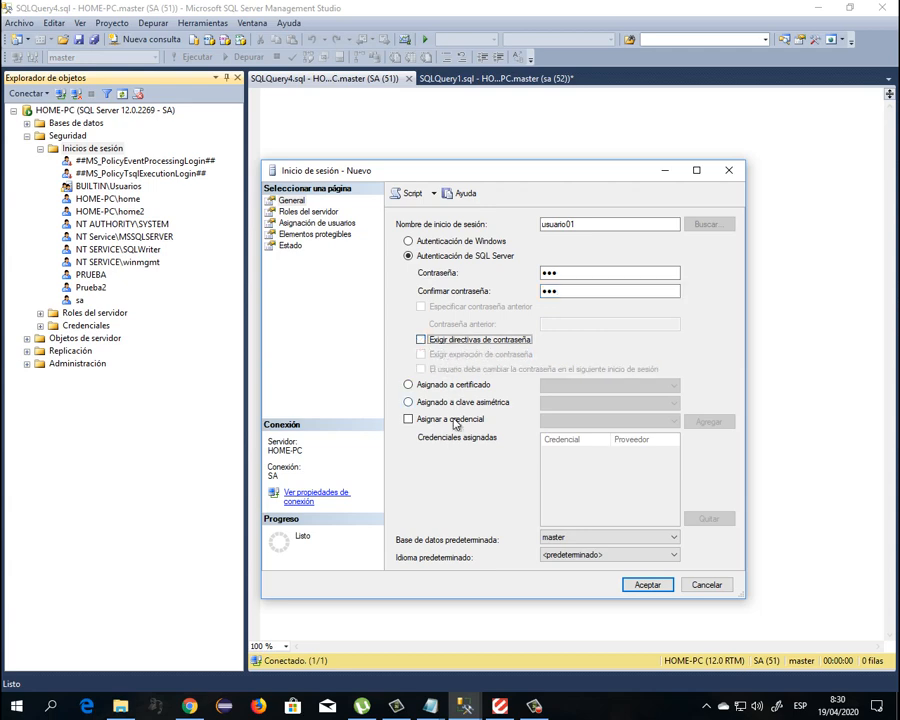
{"action": "left_click", "coordinate": [322, 224]}
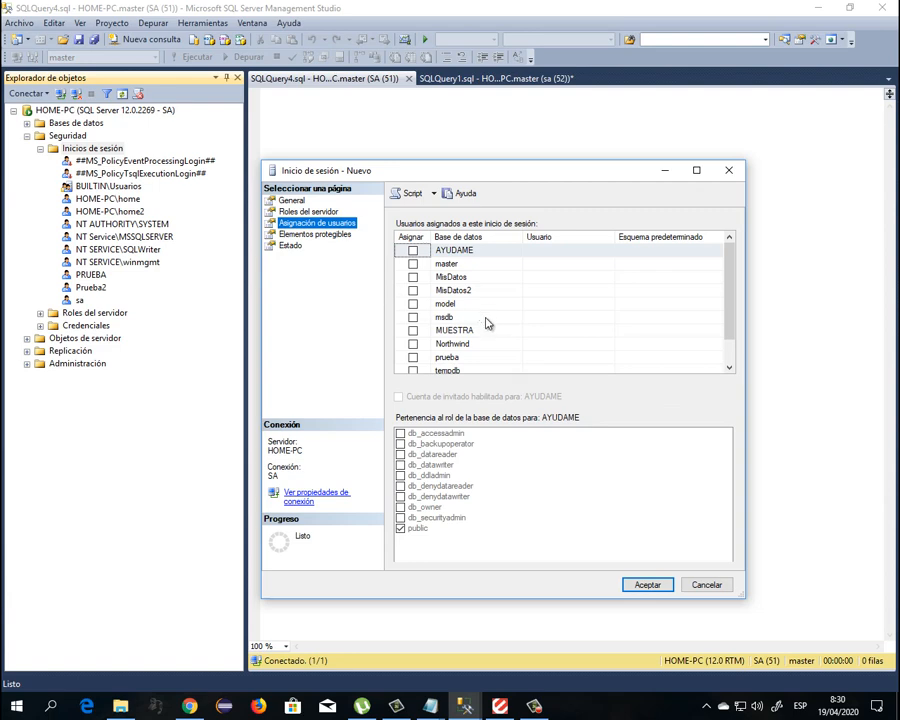
Map usuario01 to Northwind with the db_ddladmin role and script it to a new query
{"action": "scroll", "coordinate": [488, 323], "scroll_direction": "down", "scroll_amount": 1}
{"action": "left_click", "coordinate": [412, 317]}
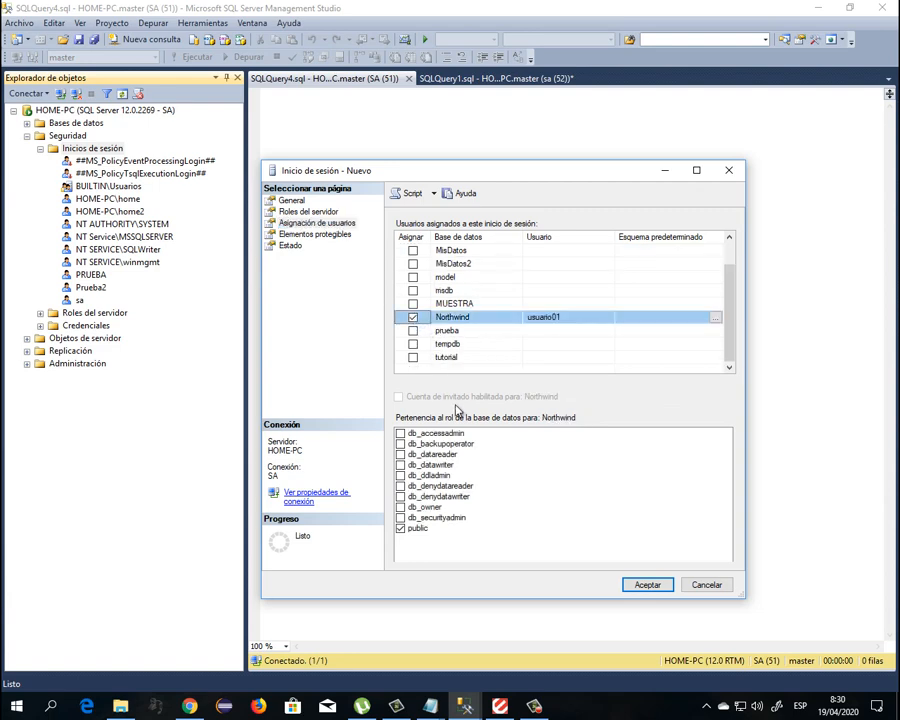
{"action": "left_click", "coordinate": [400, 475]}
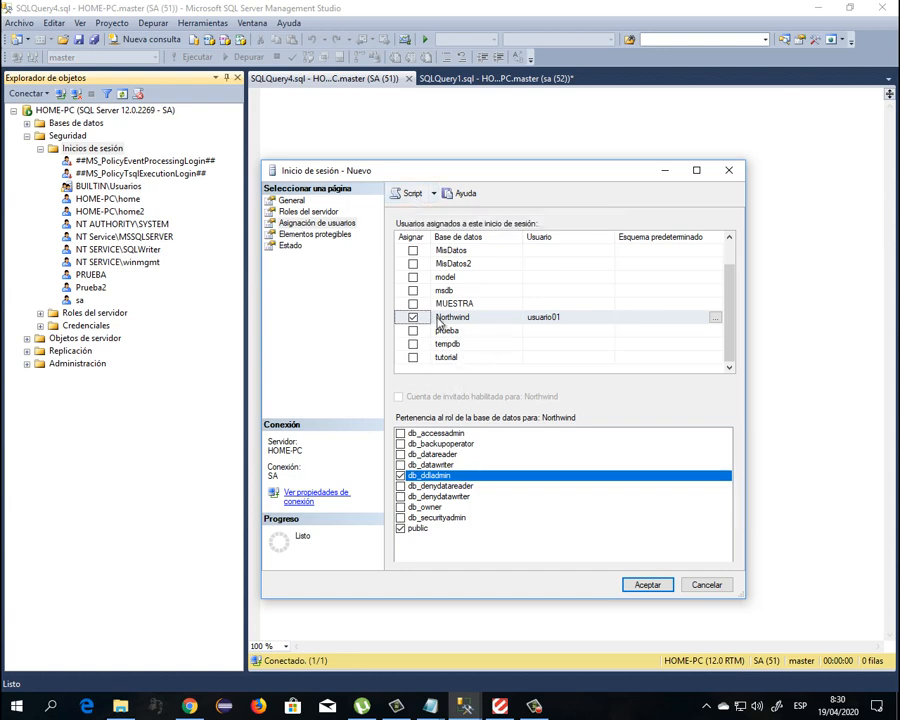
{"action": "left_click", "coordinate": [406, 195]}
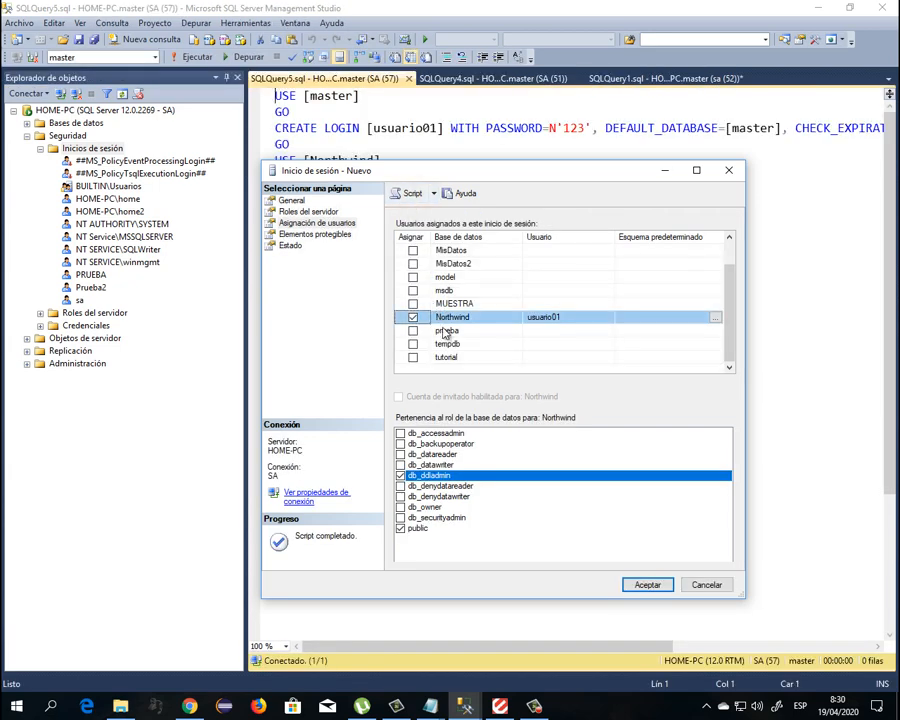
Cancel the new-login dialog, keep the SQLQuery5 script, and browse logins to Prueba2
{"action": "left_click", "coordinate": [707, 585]}
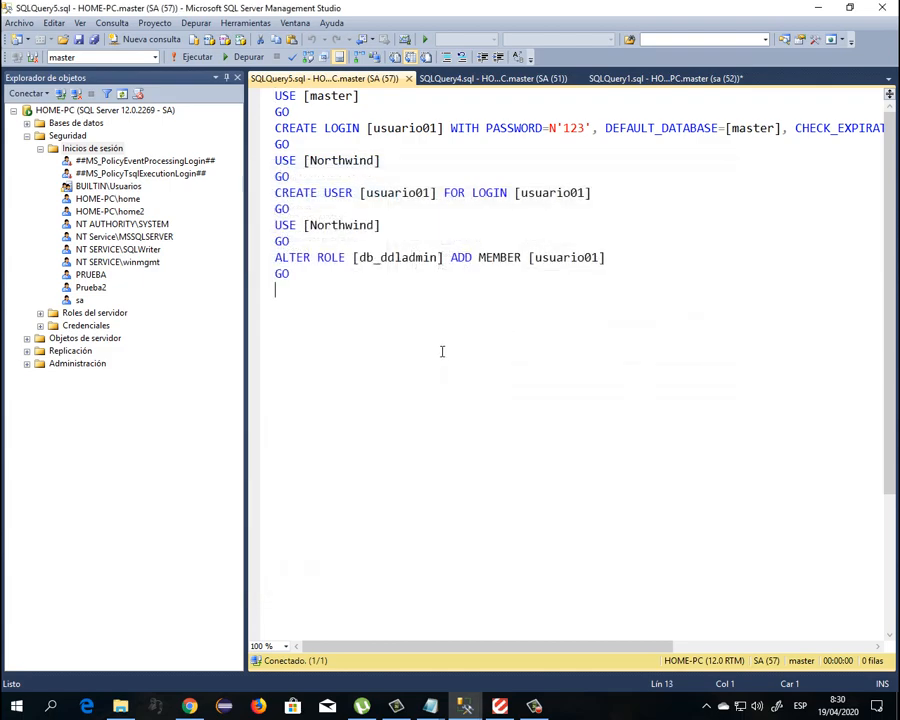
{"action": "left_click_drag", "start_coordinate": [528, 648], "coordinate": [442, 651]}
{"action": "left_click", "coordinate": [88, 286]}
{"action": "key", "text": "Up"}
{"action": "key", "text": "Up"}
{"action": "key", "text": "Up"}
{"action": "key", "text": "Up"}
{"action": "key", "text": "Up"}
{"action": "key", "text": "Down"}
{"action": "key", "text": "Down"}
{"action": "key", "text": "Down"}
{"action": "key", "text": "Down"}
{"action": "key", "text": "Down"}
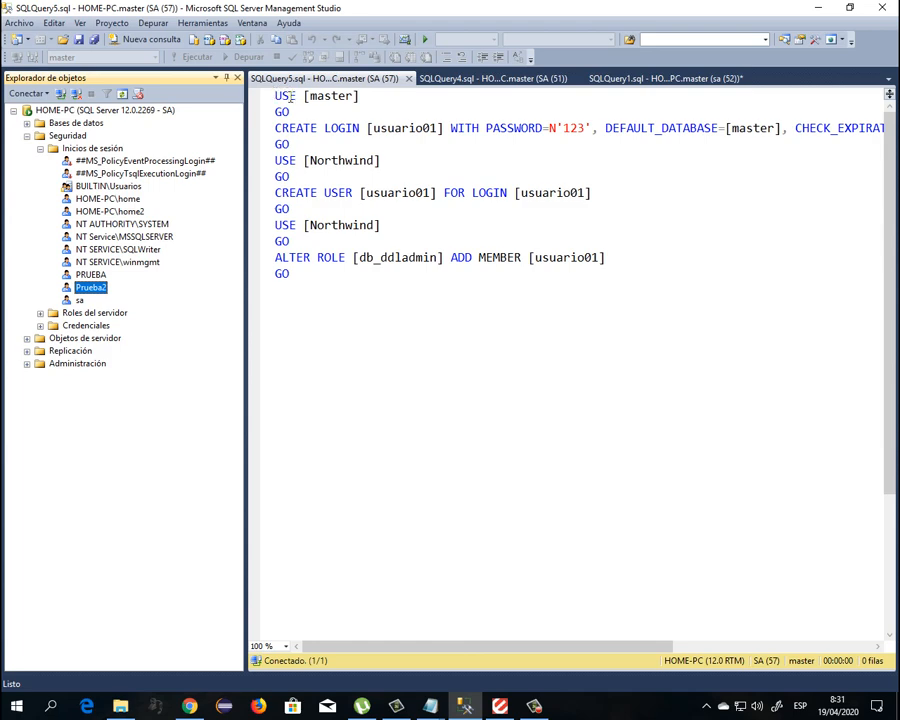
{"action": "left_click_drag", "start_coordinate": [276, 96], "coordinate": [298, 97]}
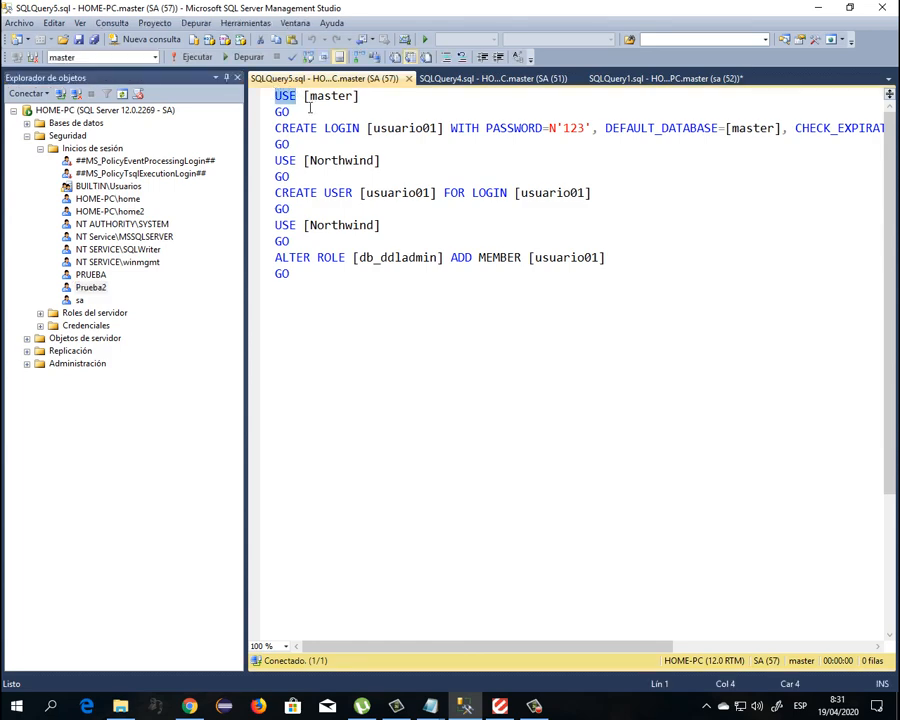
{"action": "left_click", "coordinate": [306, 107]}
{"action": "left_click_drag", "start_coordinate": [362, 97], "coordinate": [274, 96]}
{"action": "left_click", "coordinate": [27, 123]}
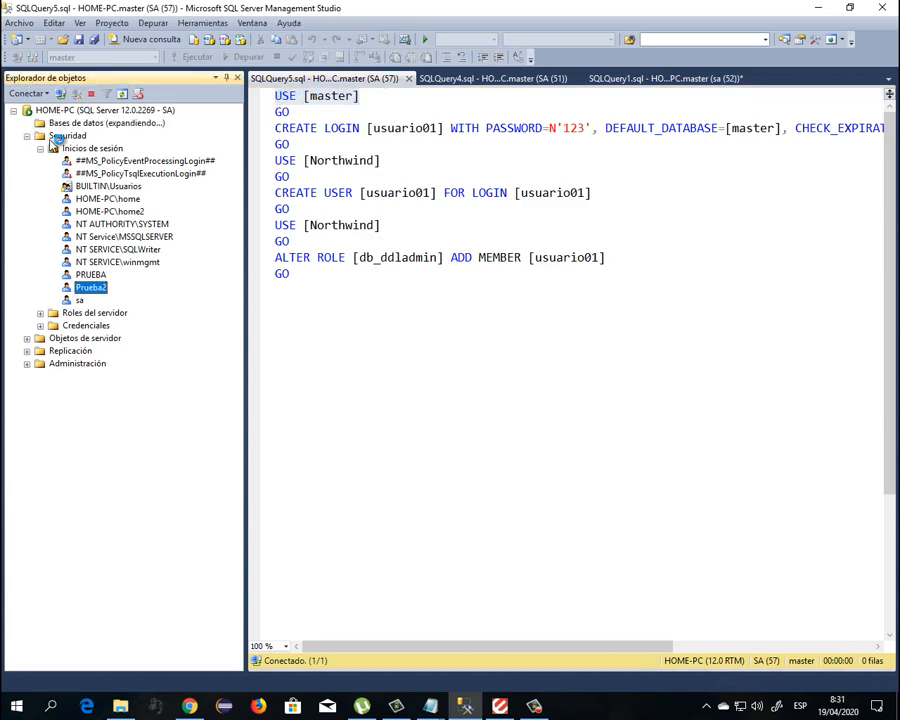
{"action": "left_click", "coordinate": [40, 135]}
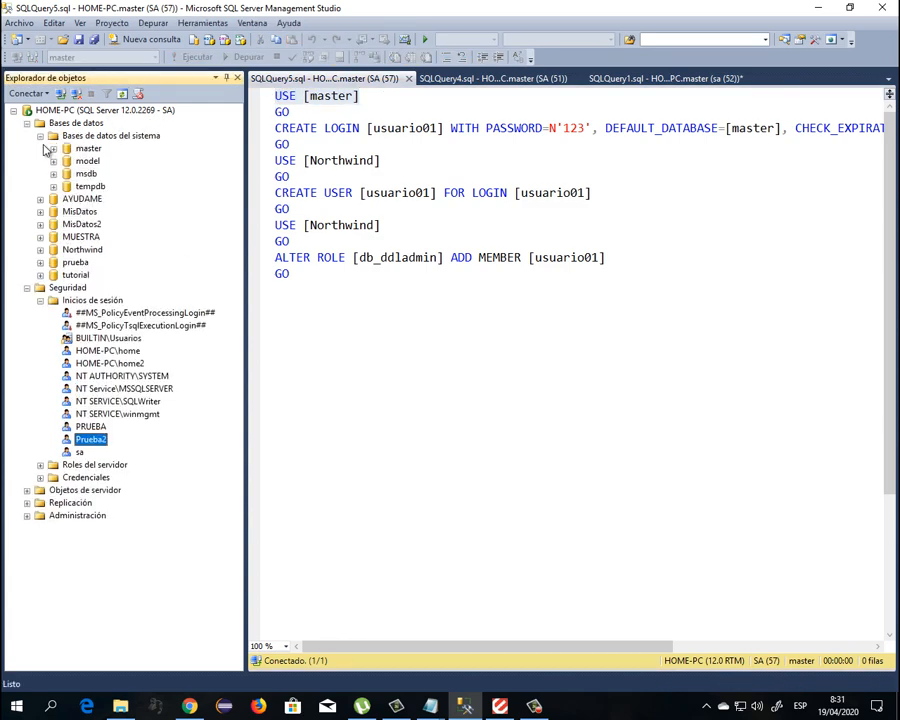
{"action": "left_click", "coordinate": [88, 148]}
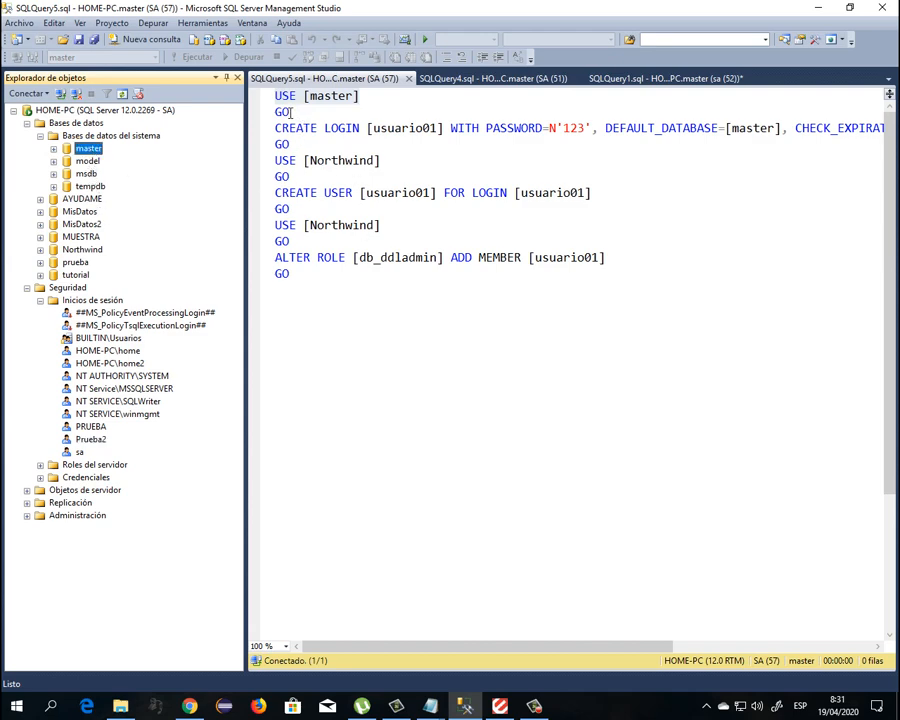
{"action": "left_click_drag", "start_coordinate": [290, 113], "coordinate": [274, 111]}
{"action": "left_click", "coordinate": [419, 110]}
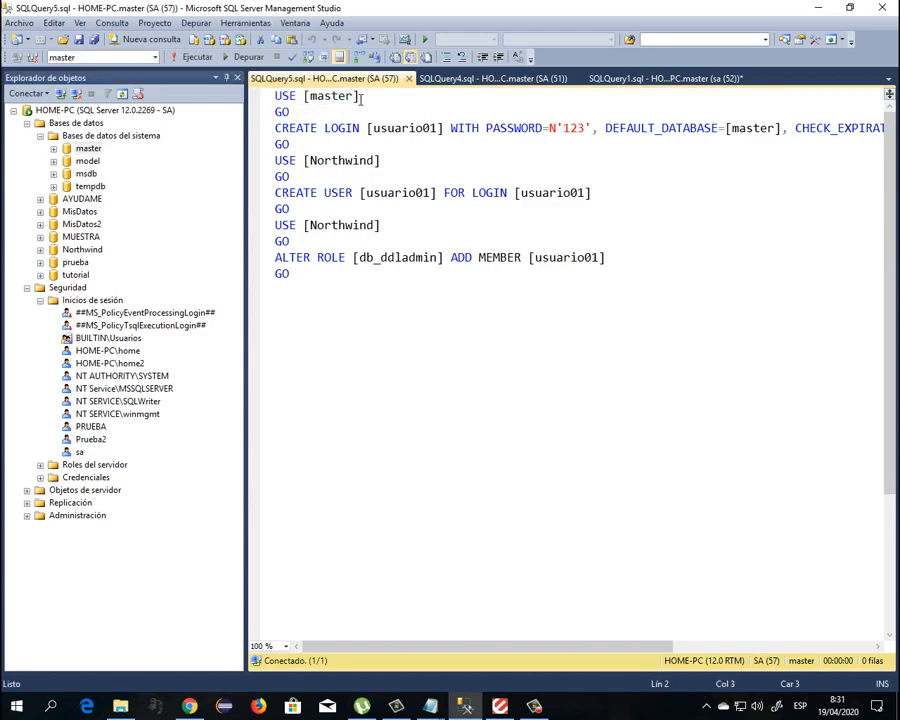
{"action": "left_click_drag", "start_coordinate": [364, 97], "coordinate": [269, 99]}
{"action": "left_click", "coordinate": [292, 113]}
{"action": "left_click_drag", "start_coordinate": [276, 128], "coordinate": [441, 129]}
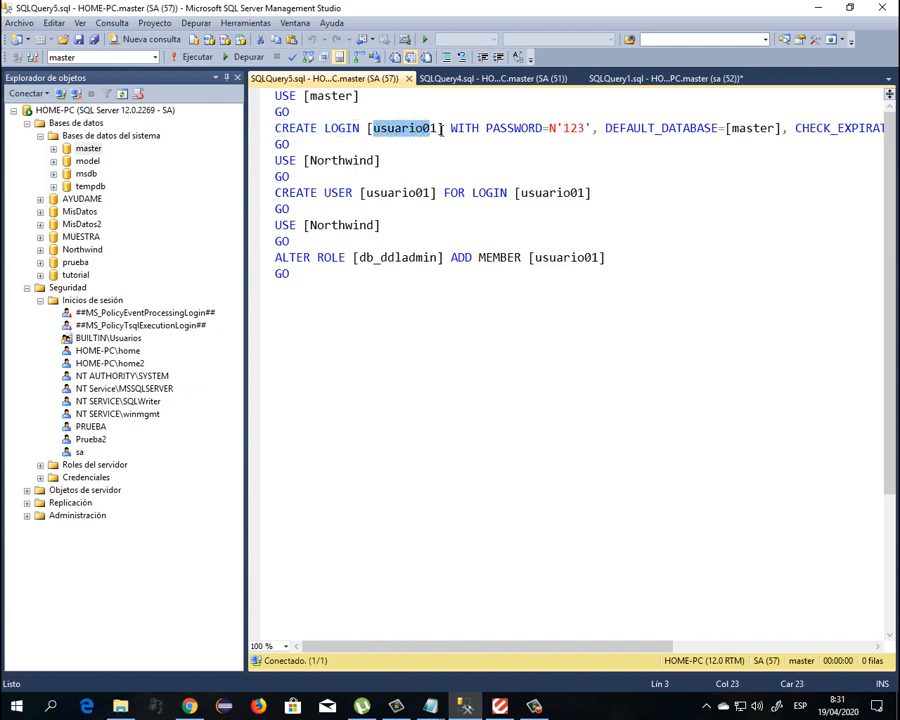
{"action": "left_click_drag", "start_coordinate": [563, 128], "coordinate": [588, 130]}
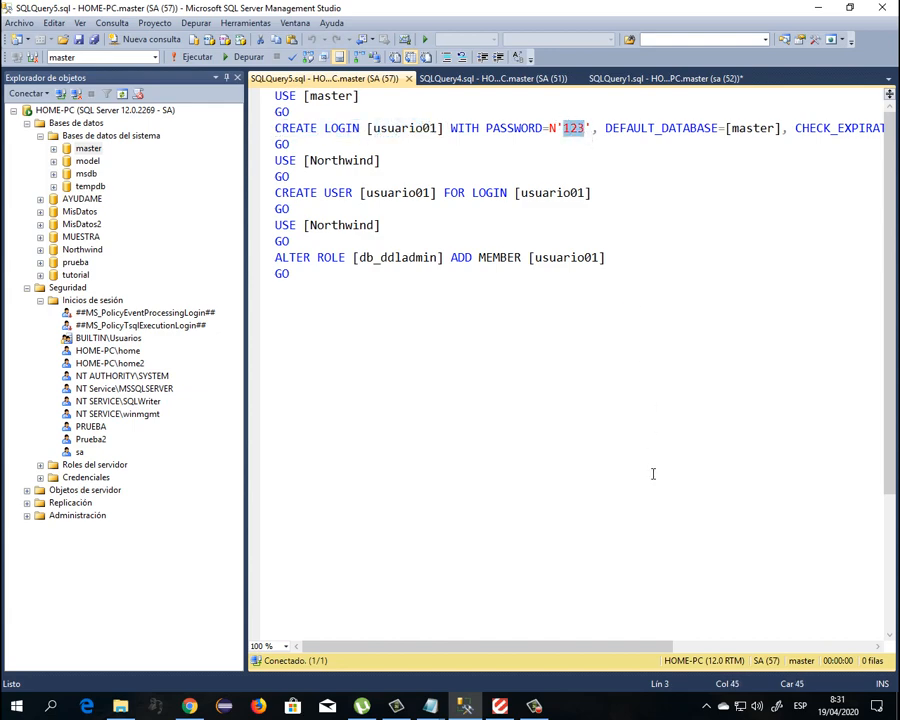
{"action": "left_click_drag", "start_coordinate": [615, 647], "coordinate": [715, 647]}
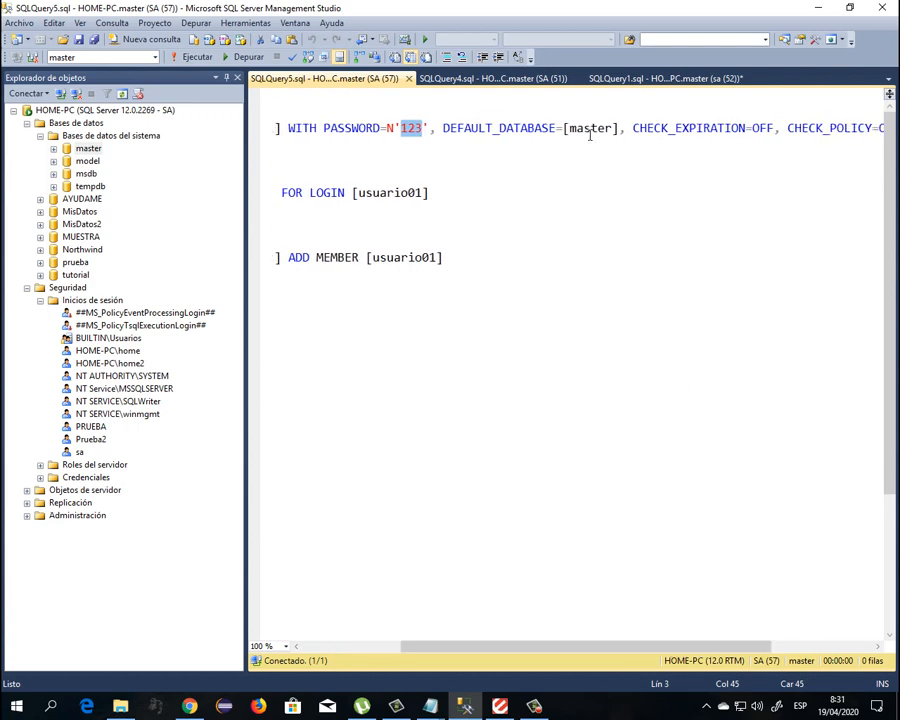
{"action": "left_click_drag", "start_coordinate": [570, 128], "coordinate": [607, 127]}
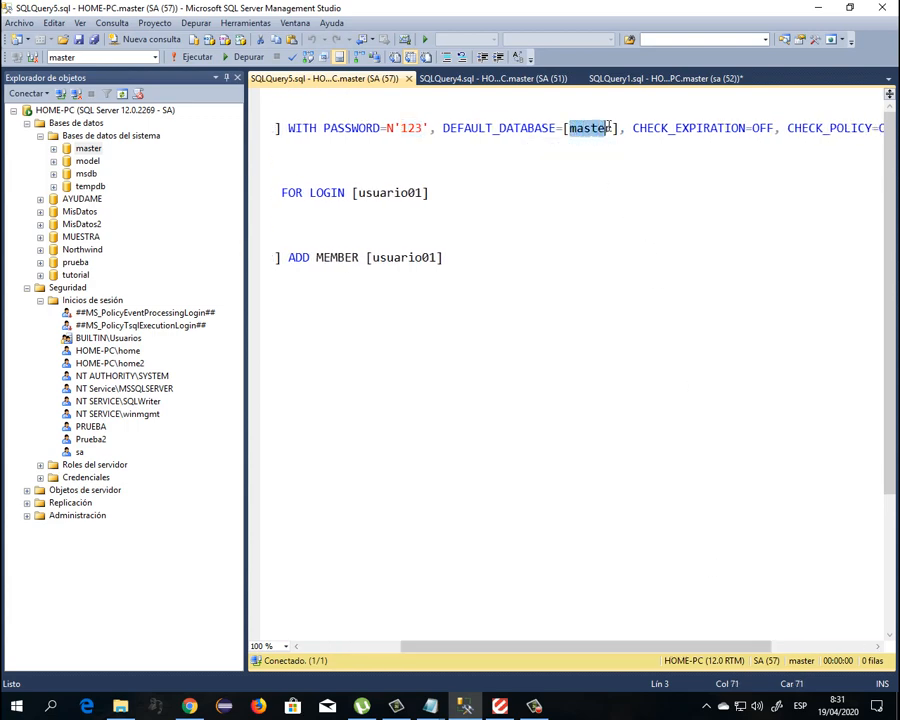
{"action": "left_click_drag", "start_coordinate": [694, 648], "coordinate": [773, 649]}
{"action": "left_click_drag", "start_coordinate": [576, 128], "coordinate": [624, 128]}
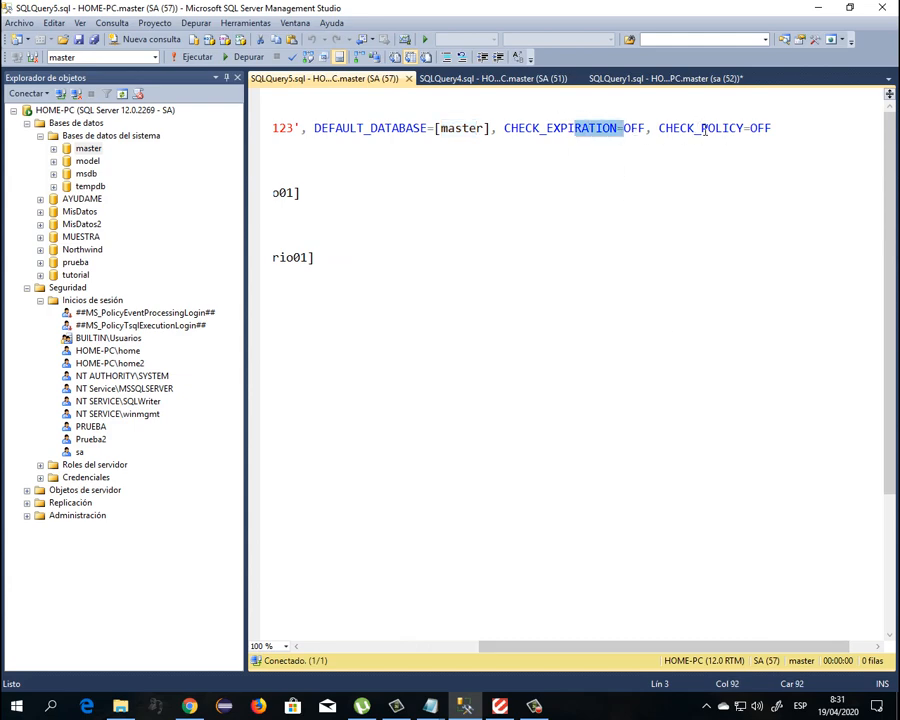
{"action": "left_click_drag", "start_coordinate": [705, 128], "coordinate": [749, 130]}
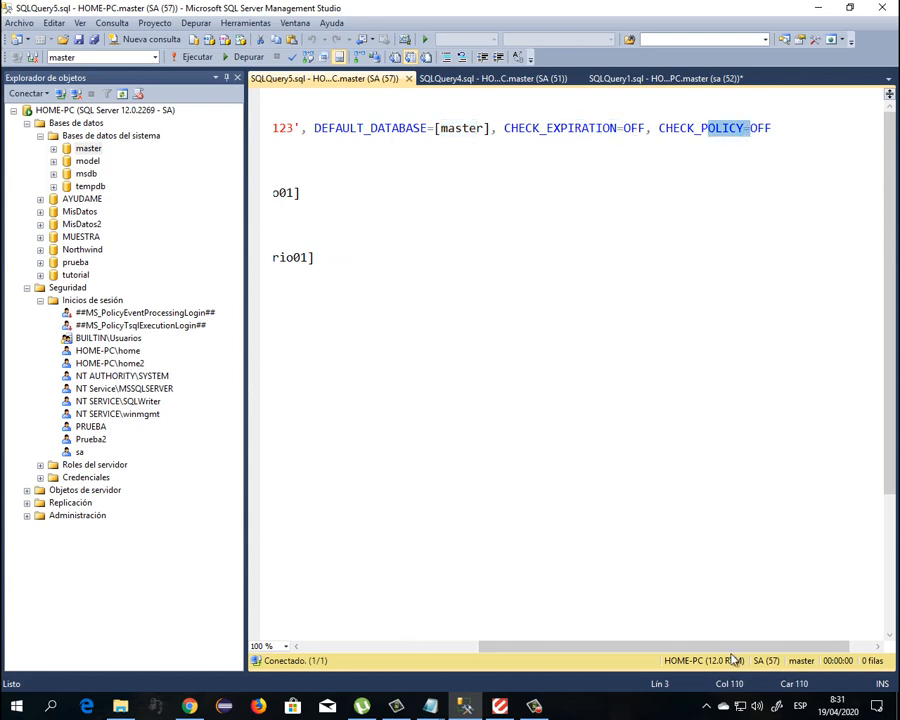
{"action": "left_click_drag", "start_coordinate": [748, 651], "coordinate": [502, 646]}
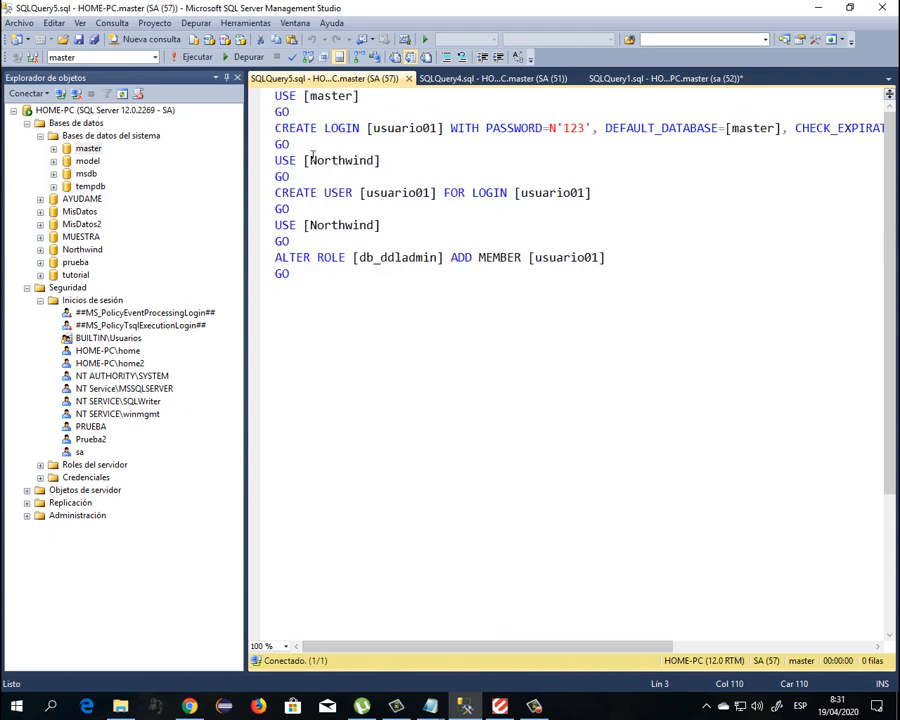
{"action": "left_click_drag", "start_coordinate": [278, 160], "coordinate": [366, 160]}
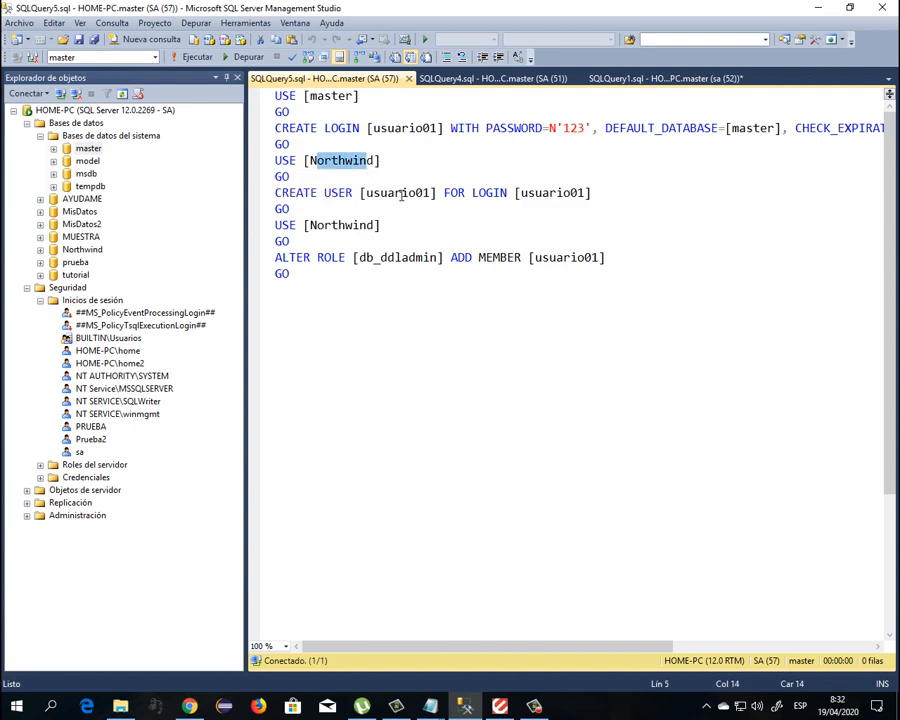
{"action": "left_click_drag", "start_coordinate": [366, 193], "coordinate": [429, 193]}
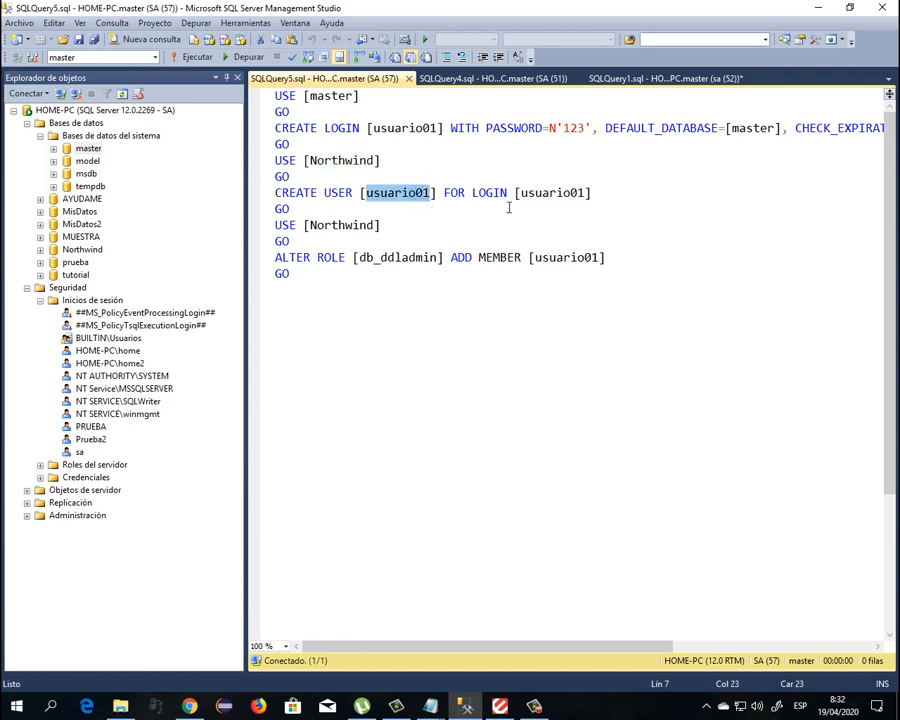
{"action": "left_click", "coordinate": [379, 194]}
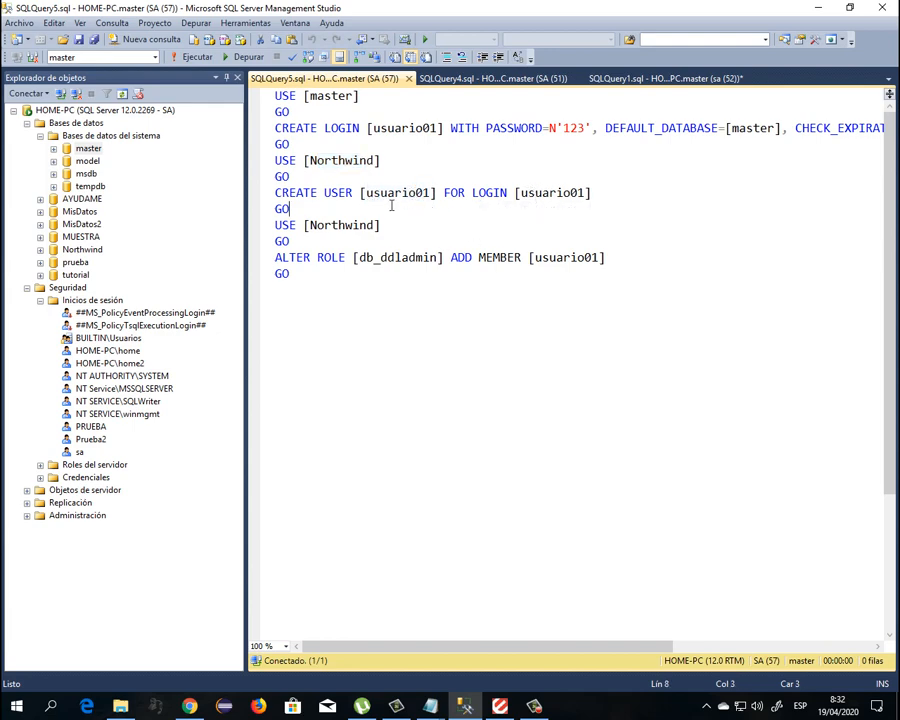
{"action": "left_click", "coordinate": [555, 199]}
{"action": "left_click_drag", "start_coordinate": [519, 193], "coordinate": [585, 195]}
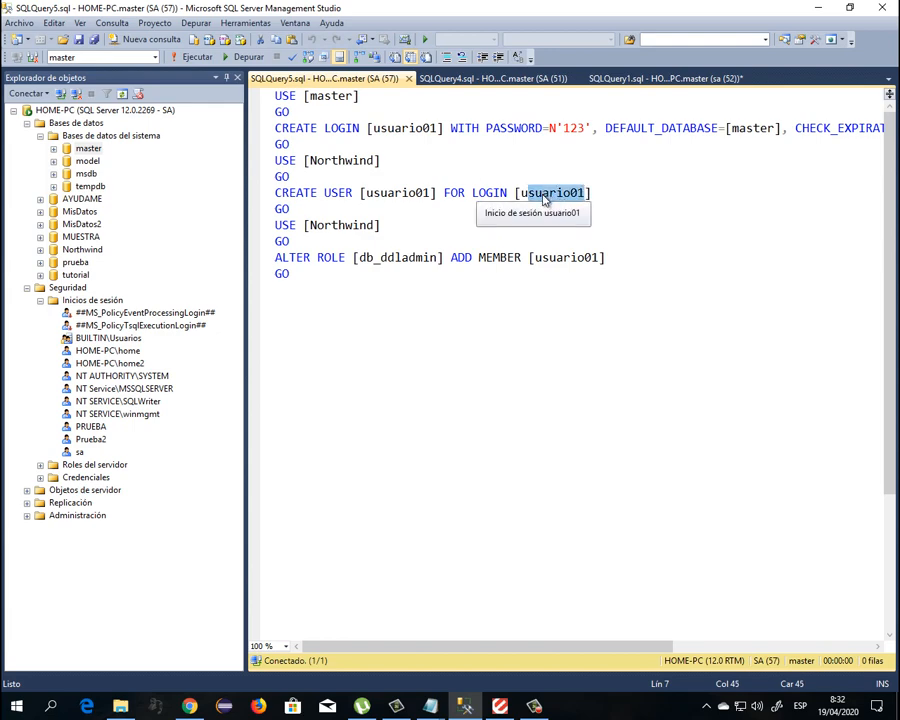
{"action": "left_click_drag", "start_coordinate": [310, 160], "coordinate": [375, 166]}
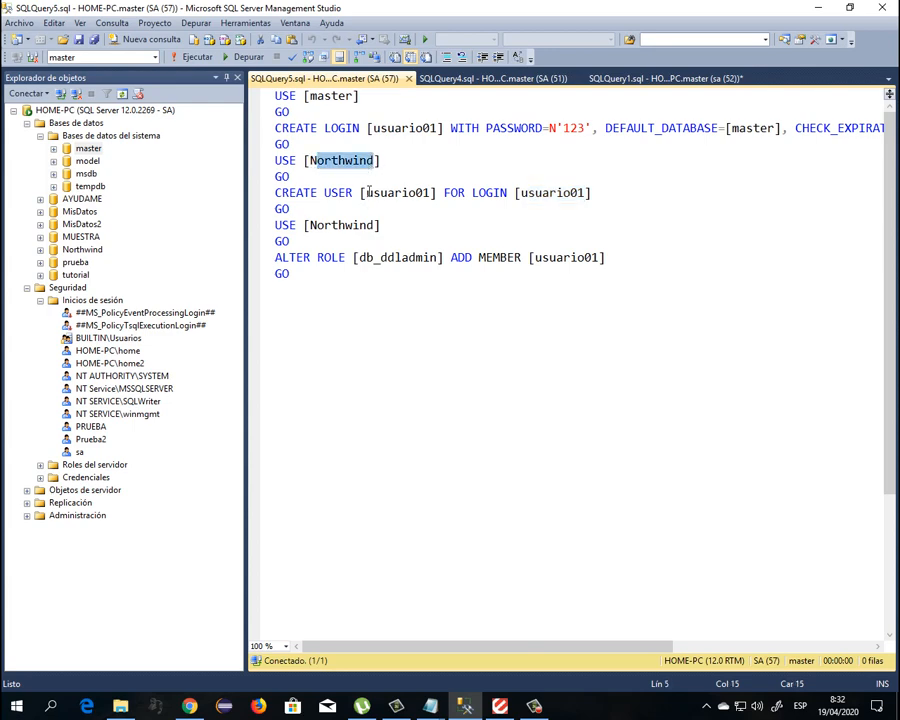
{"action": "left_click", "coordinate": [361, 259]}
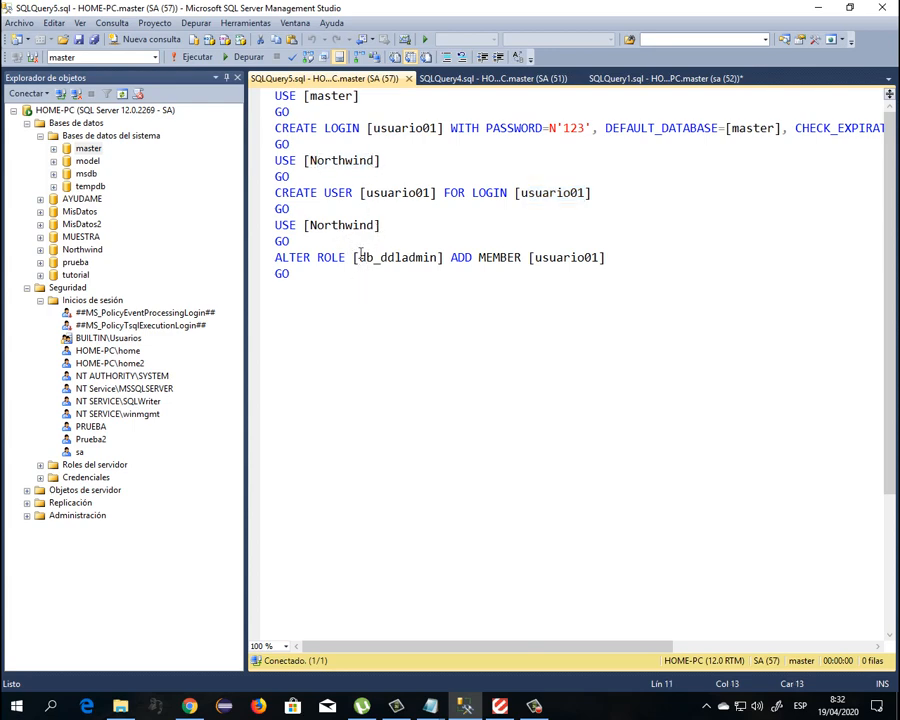
{"action": "left_click_drag", "start_coordinate": [358, 258], "coordinate": [437, 259]}
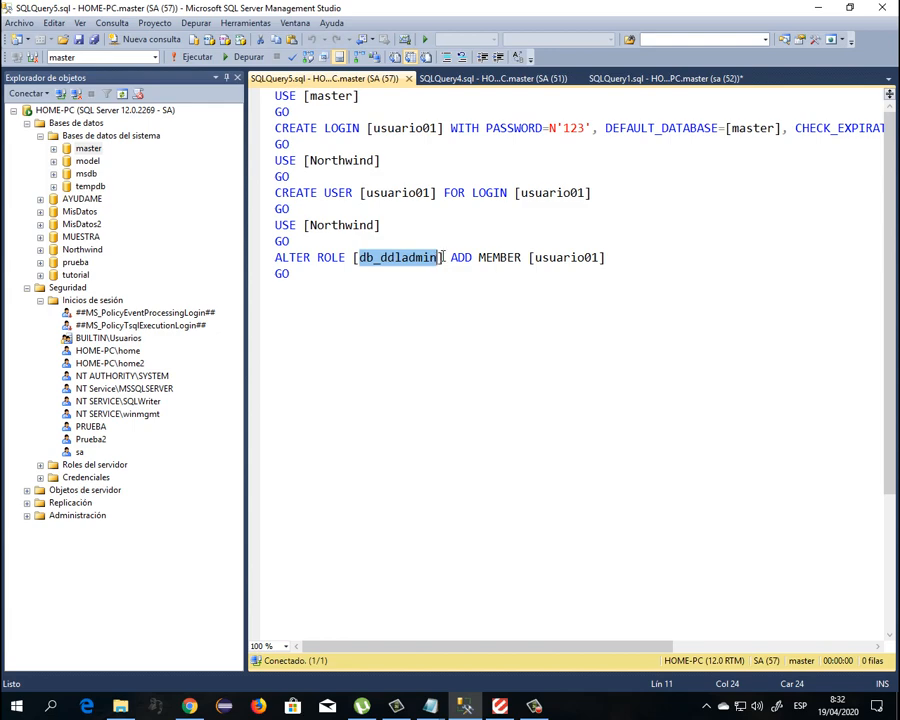
{"action": "left_click_drag", "start_coordinate": [535, 258], "coordinate": [571, 258]}
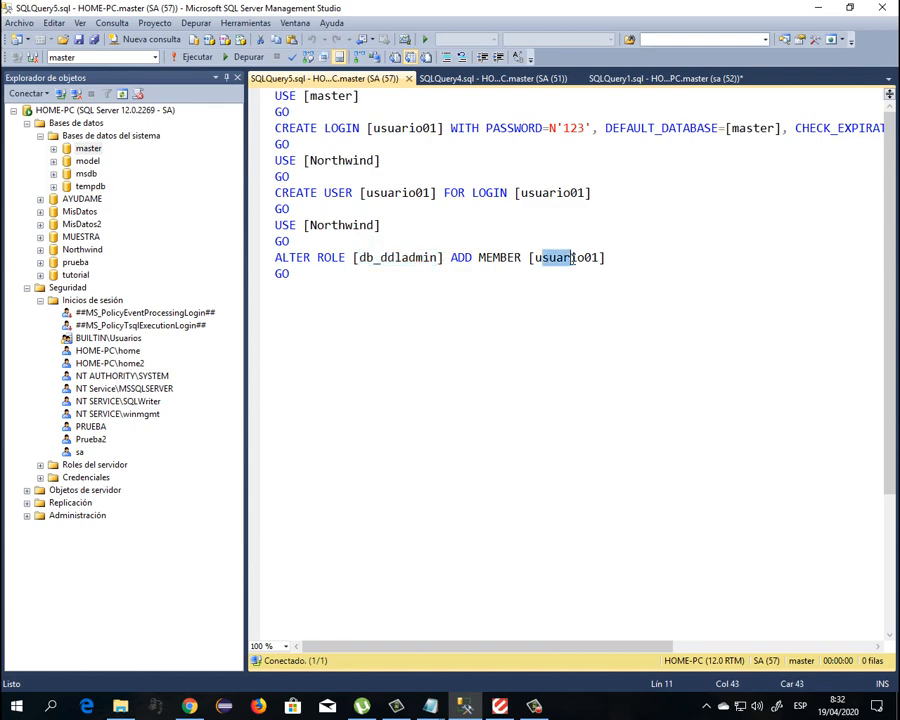
{"action": "left_click", "coordinate": [467, 303]}
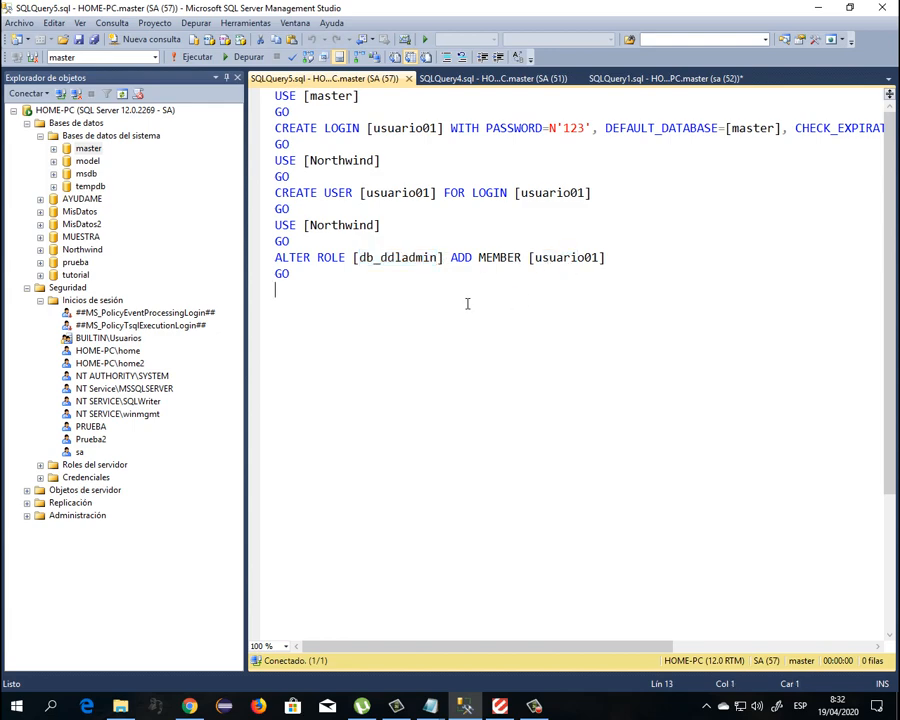
Execute the login script and refresh the HOME-PC server's object tree
{"action": "left_click", "coordinate": [192, 57]}
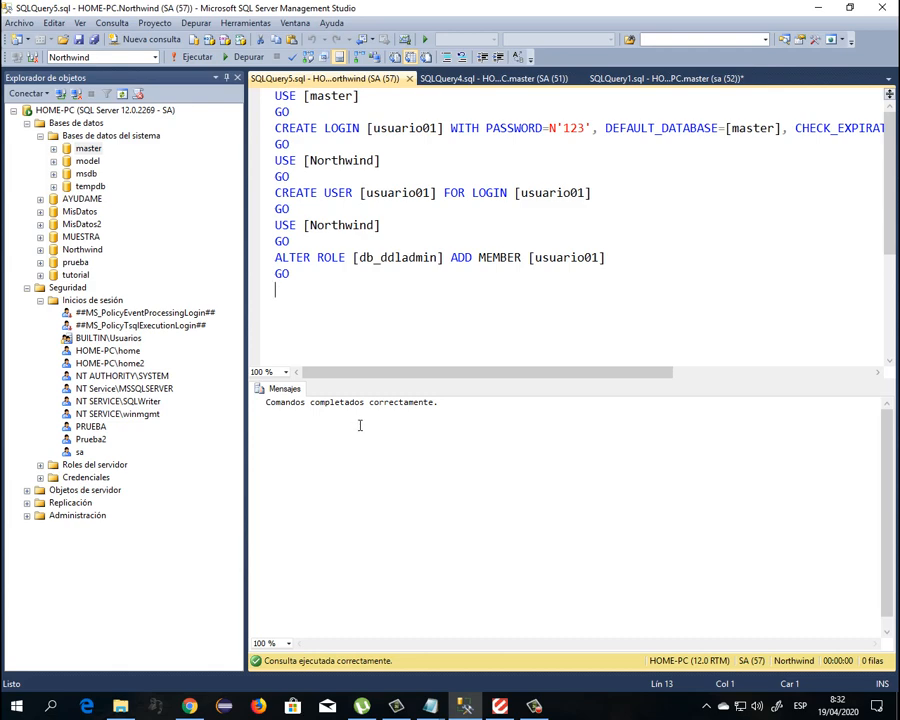
{"action": "left_click", "coordinate": [122, 94]}
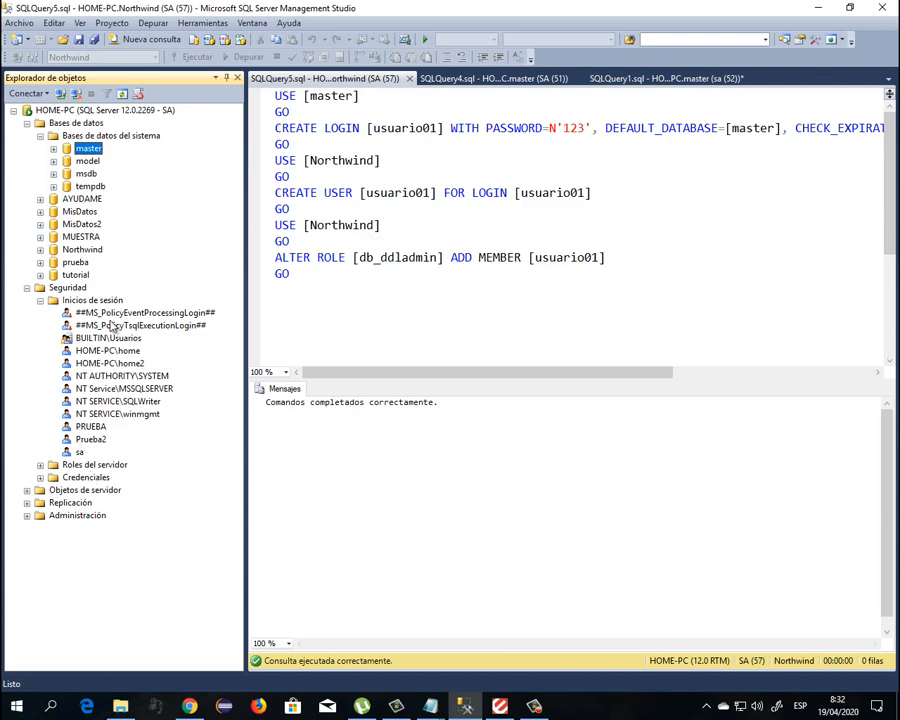
{"action": "right_click", "coordinate": [116, 113]}
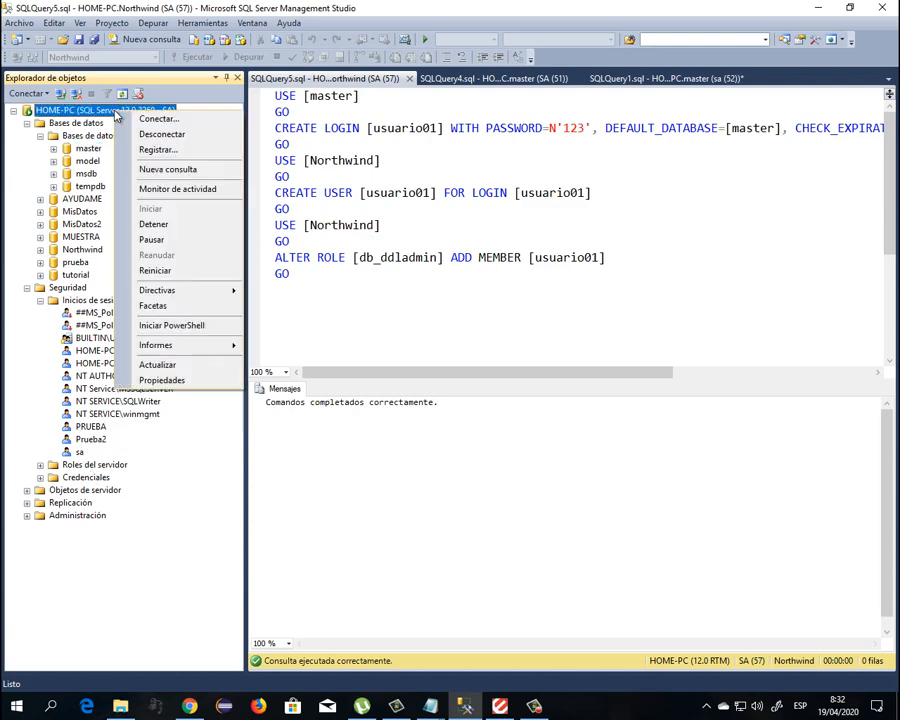
{"action": "left_click", "coordinate": [156, 365]}
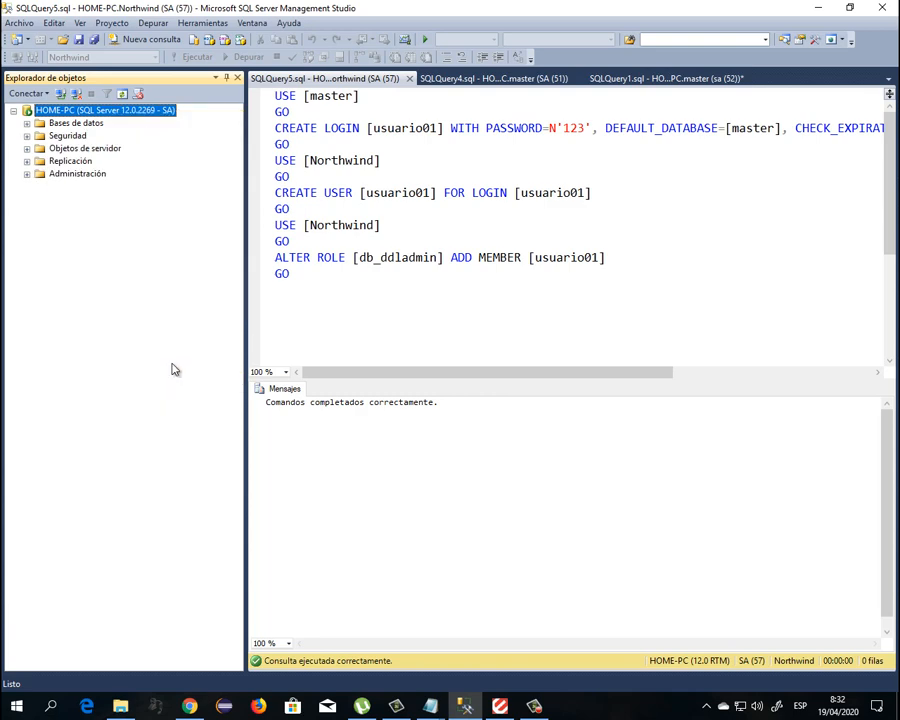
Expand Security > Logins, select the new usuario01 login, then disconnect
{"action": "left_click", "coordinate": [27, 135]}
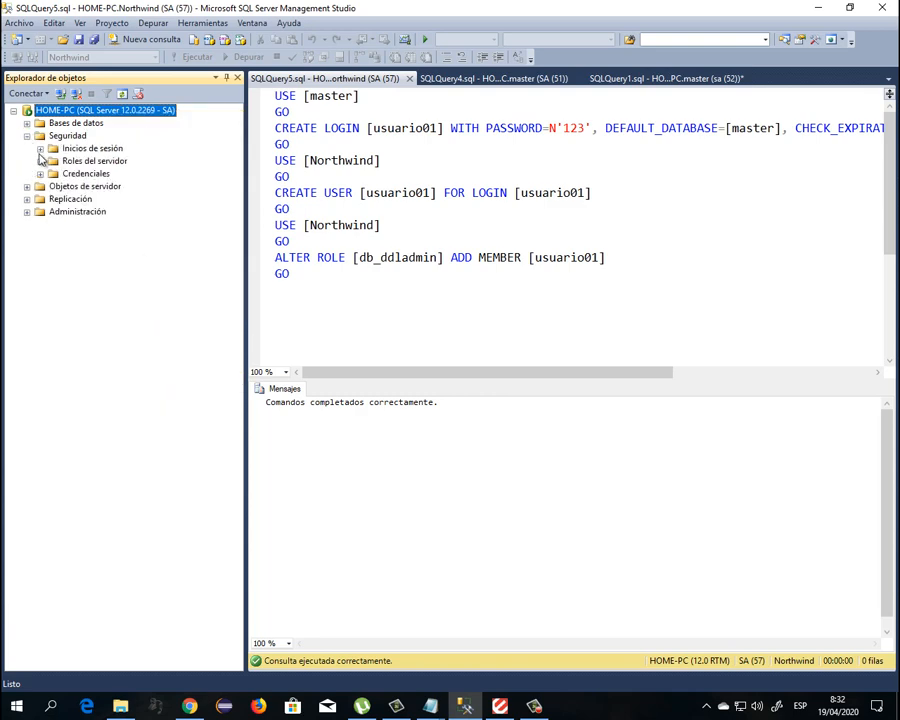
{"action": "left_click", "coordinate": [40, 148]}
{"action": "left_click", "coordinate": [100, 315]}
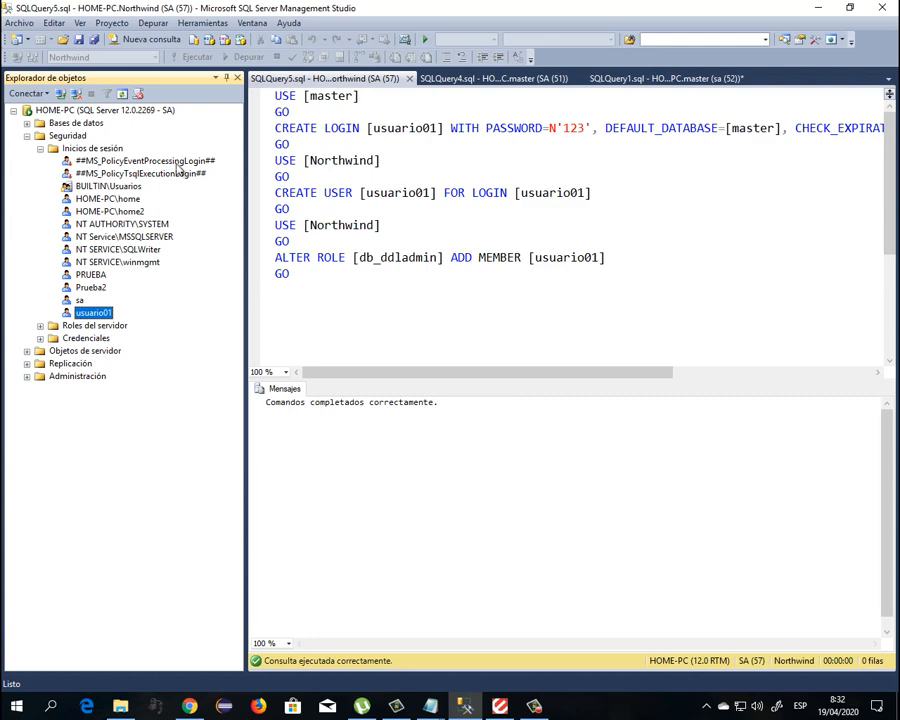
{"action": "left_click", "coordinate": [76, 94]}
Connect to HOME-PC as usuario01 using SQL Server authentication and the login's password
{"action": "left_click", "coordinate": [62, 96]}
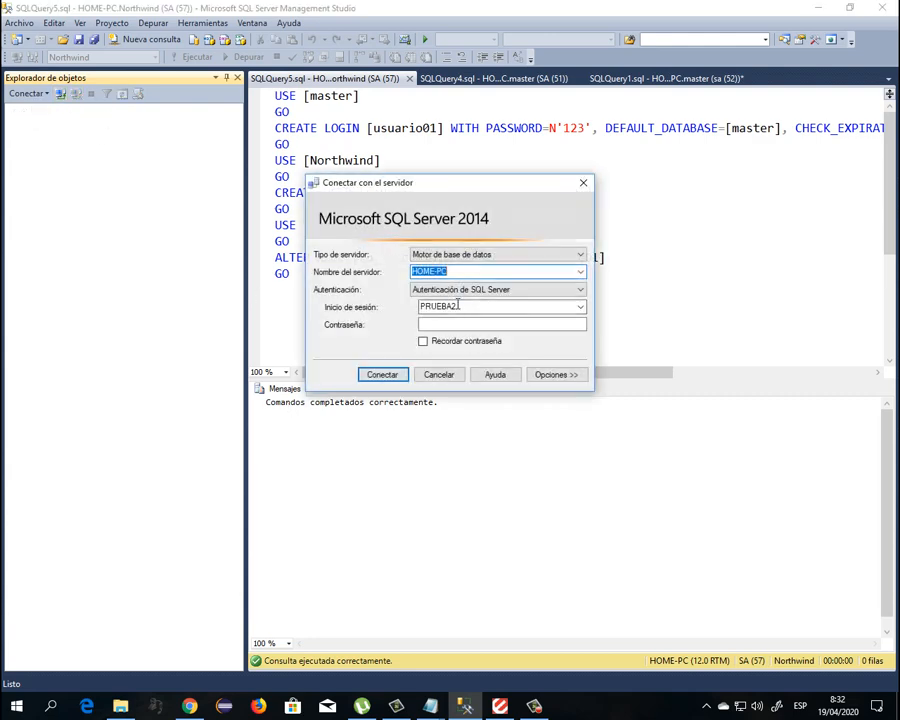
{"action": "left_click", "coordinate": [474, 306]}
{"action": "type", "text": "usuar"}
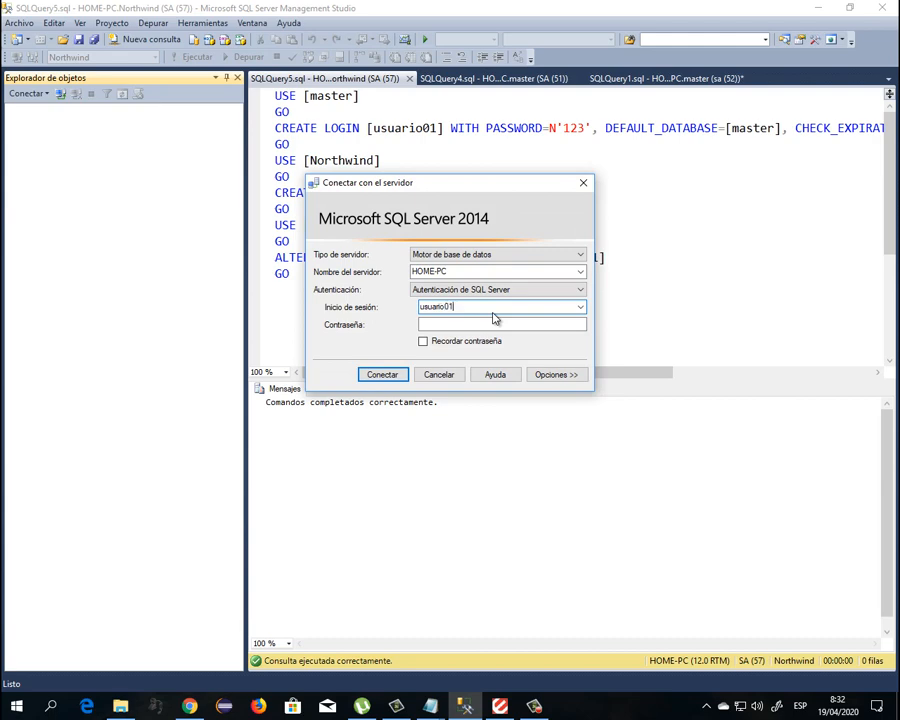
{"action": "type", "text": "io01"}
{"action": "left_click", "coordinate": [516, 323]}
{"action": "type", "text": "123"}
{"action": "left_click", "coordinate": [400, 377]}
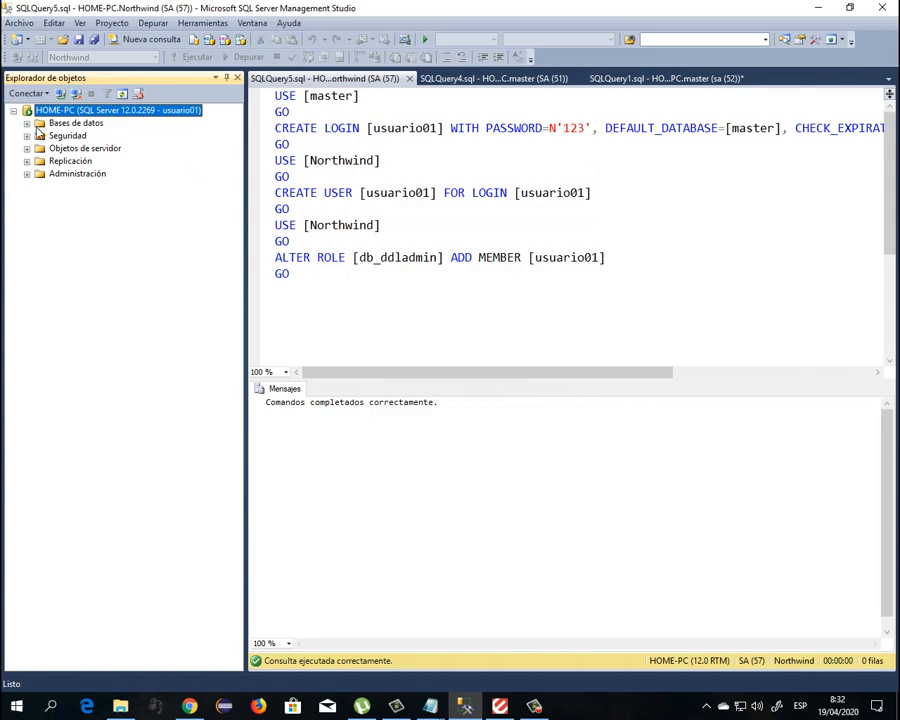
List Northwind's tables under Databases, then collapse the Northwind database
{"action": "left_click", "coordinate": [27, 122]}
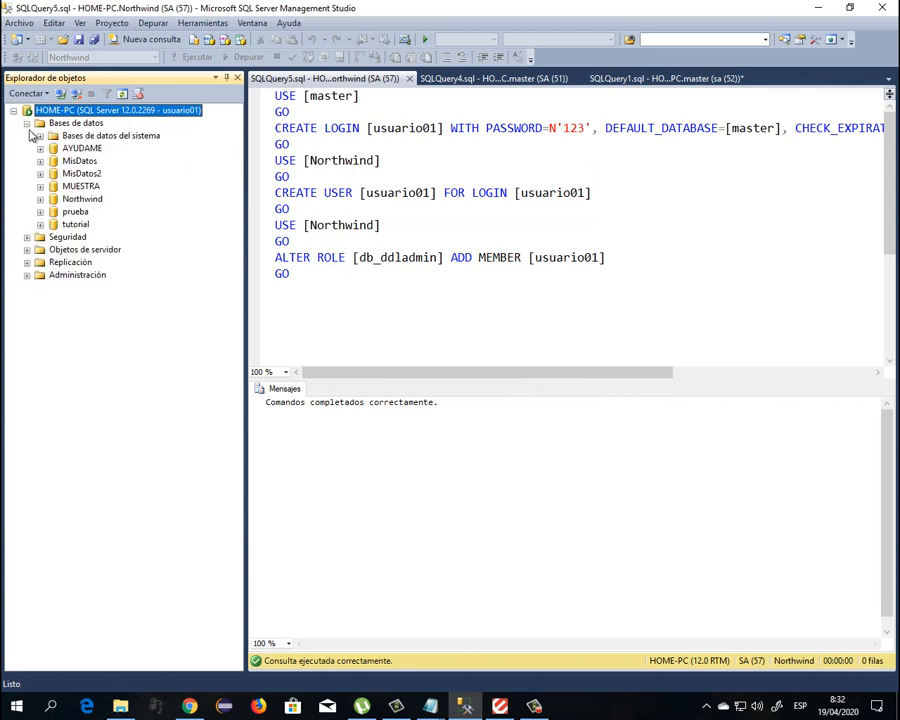
{"action": "left_click", "coordinate": [40, 199]}
{"action": "left_click", "coordinate": [53, 224]}
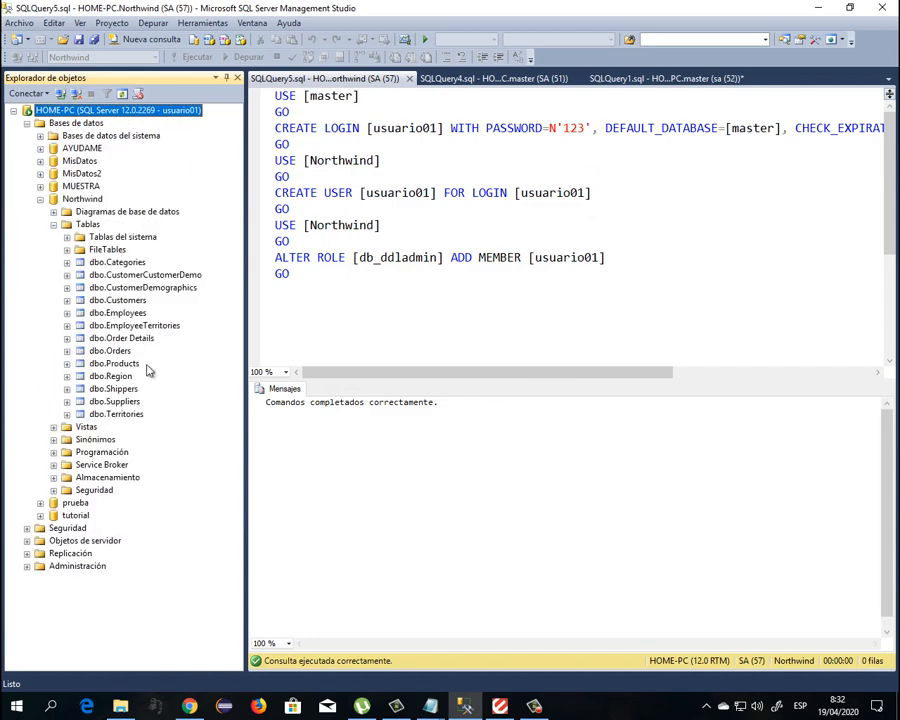
{"action": "left_click", "coordinate": [78, 199]}
{"action": "left_click", "coordinate": [40, 199]}
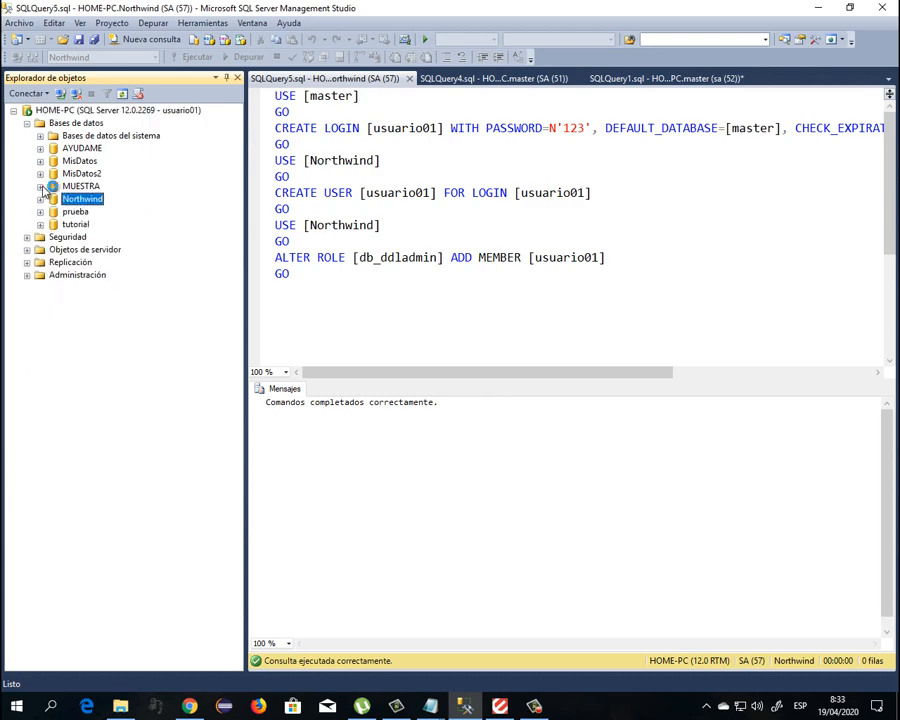
Try opening the MUESTRA and prueba databases, dismissing each access error, and return to the script
{"action": "left_click", "coordinate": [40, 186]}
{"action": "left_click", "coordinate": [656, 375]}
{"action": "left_click", "coordinate": [40, 212]}
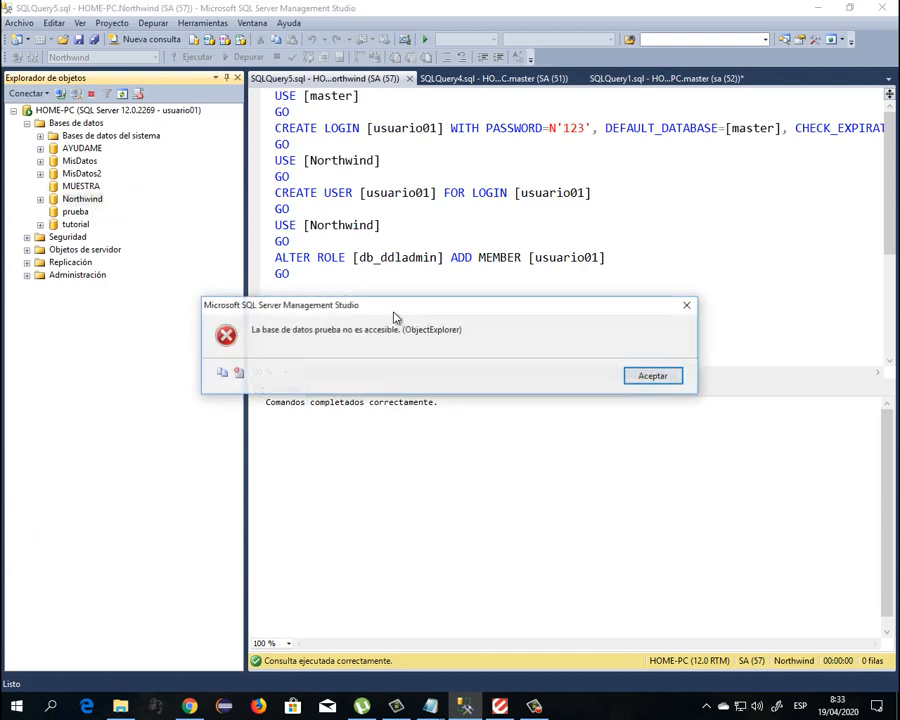
{"action": "left_click", "coordinate": [648, 378]}
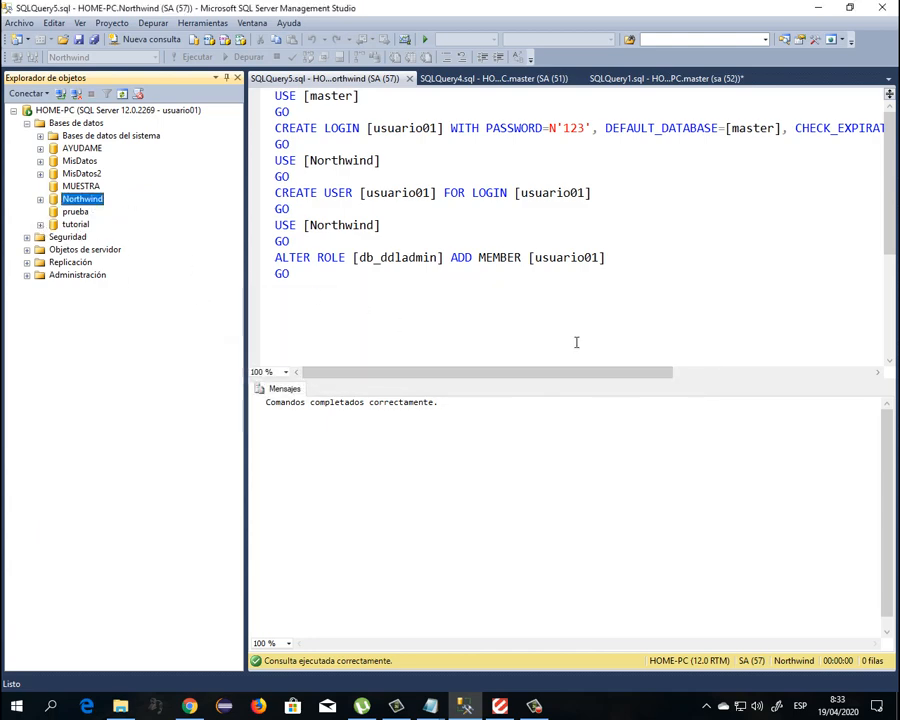
{"action": "left_click", "coordinate": [377, 296]}
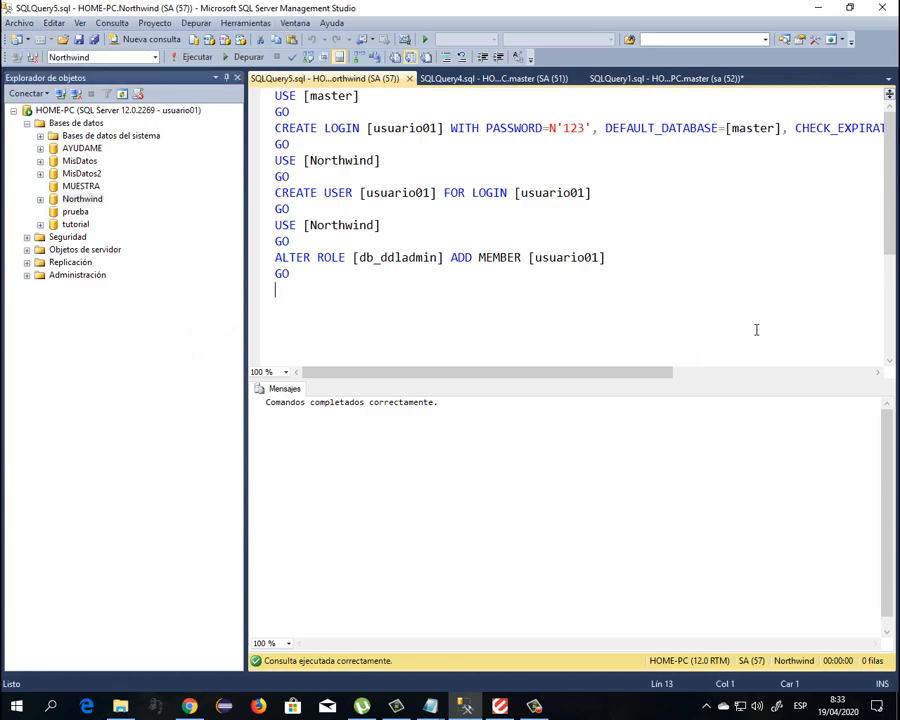